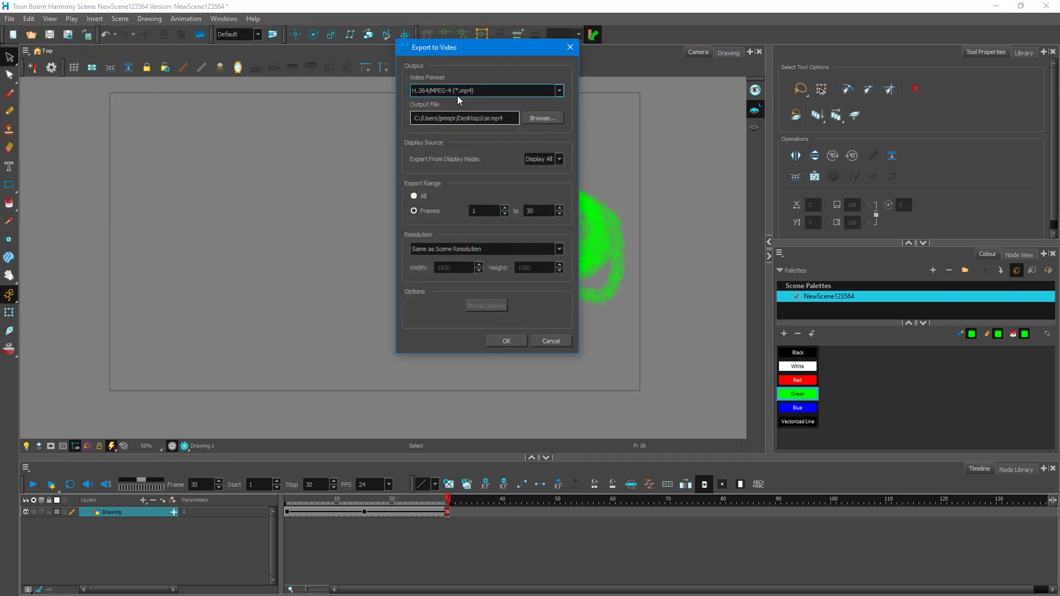
- Keep H.264/MPEG-4 as the video format and browse for the output file location
drag(451, 50, 324, 97)
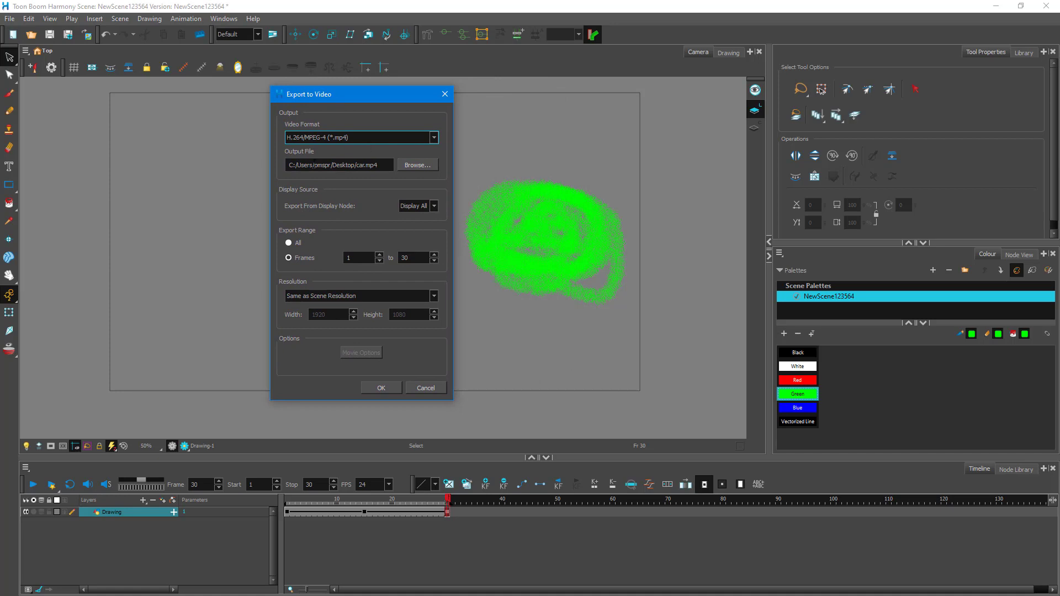
click(309, 136)
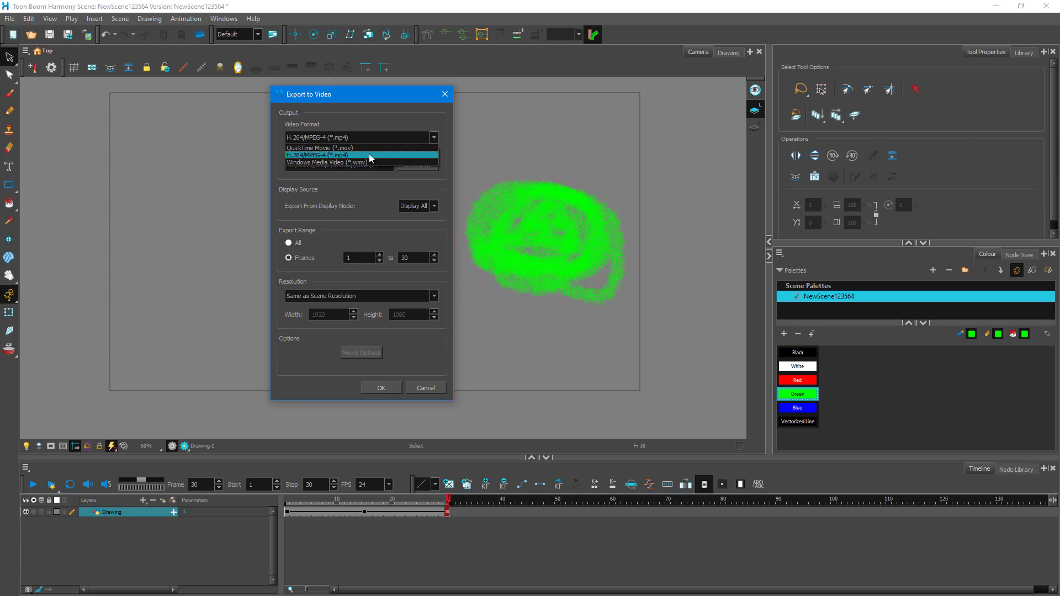
click(328, 157)
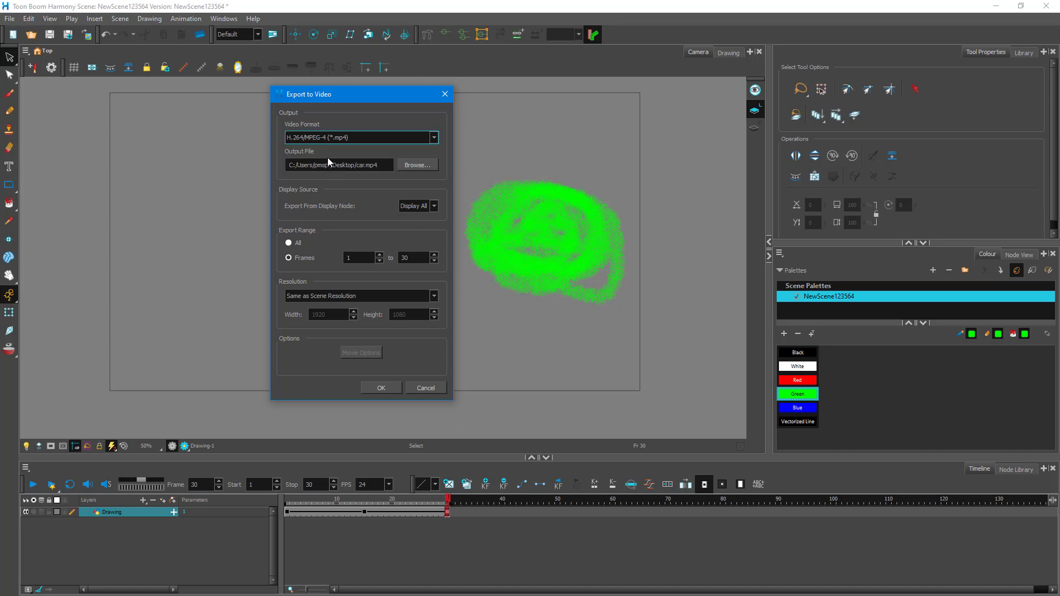
click(418, 165)
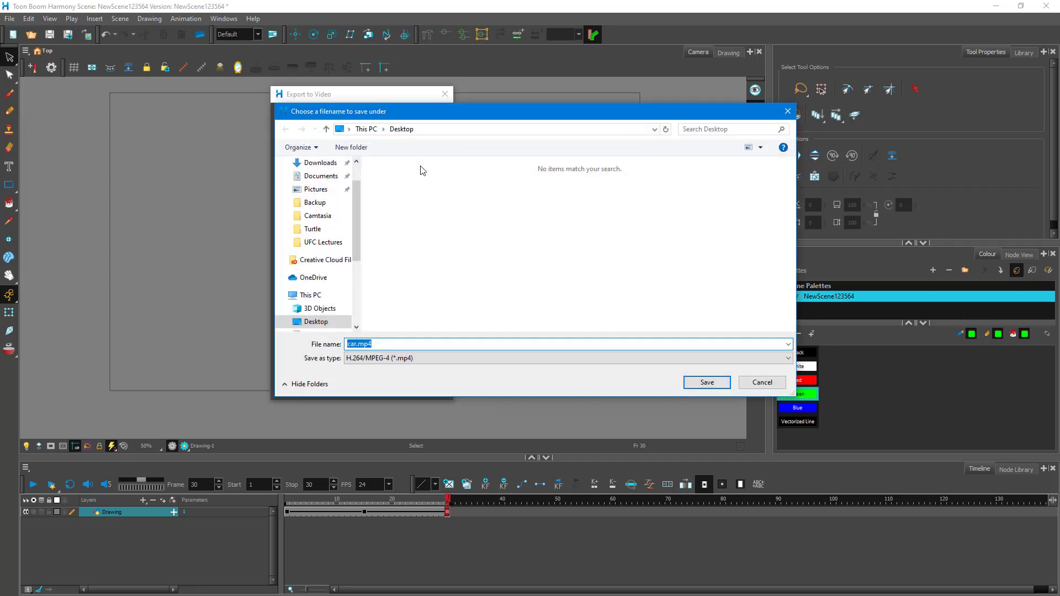
- Rename the output from car.mp4 to simpleanimation.mp4 and save it on the Desktop
scroll(356, 160, up, 2)
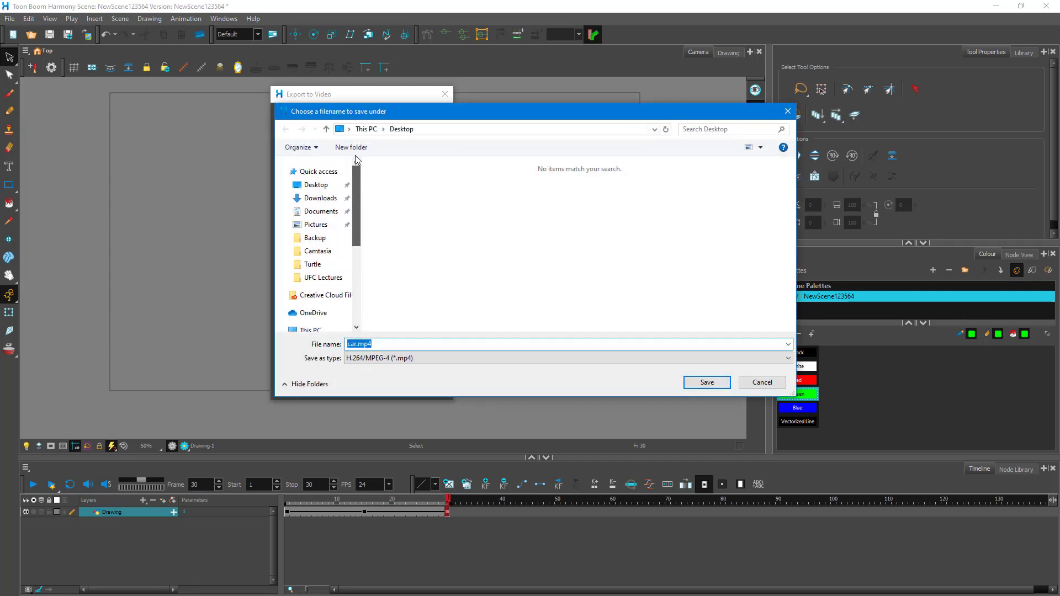
click(326, 185)
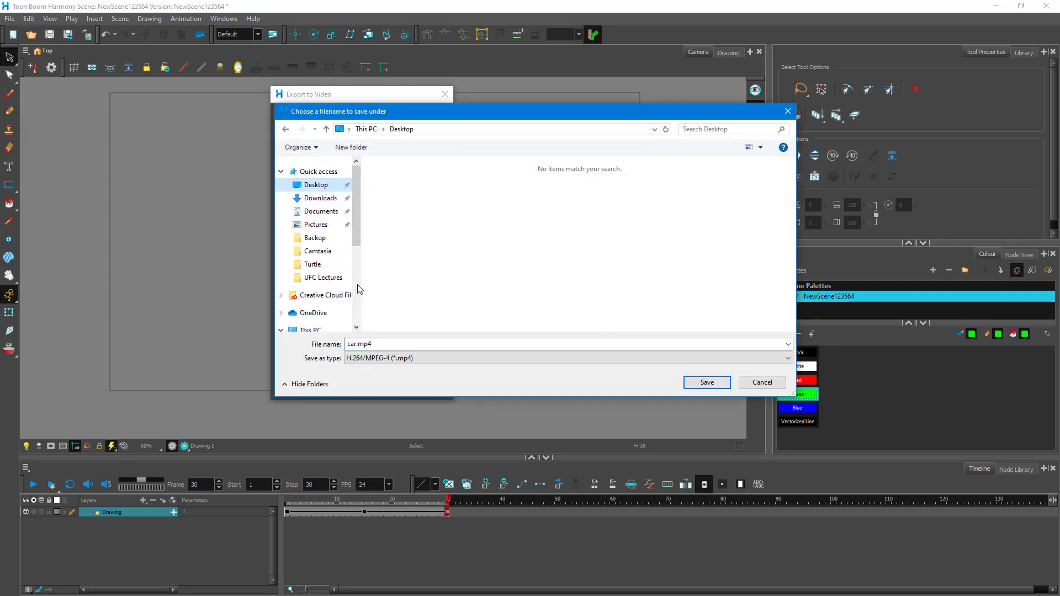
click(391, 343)
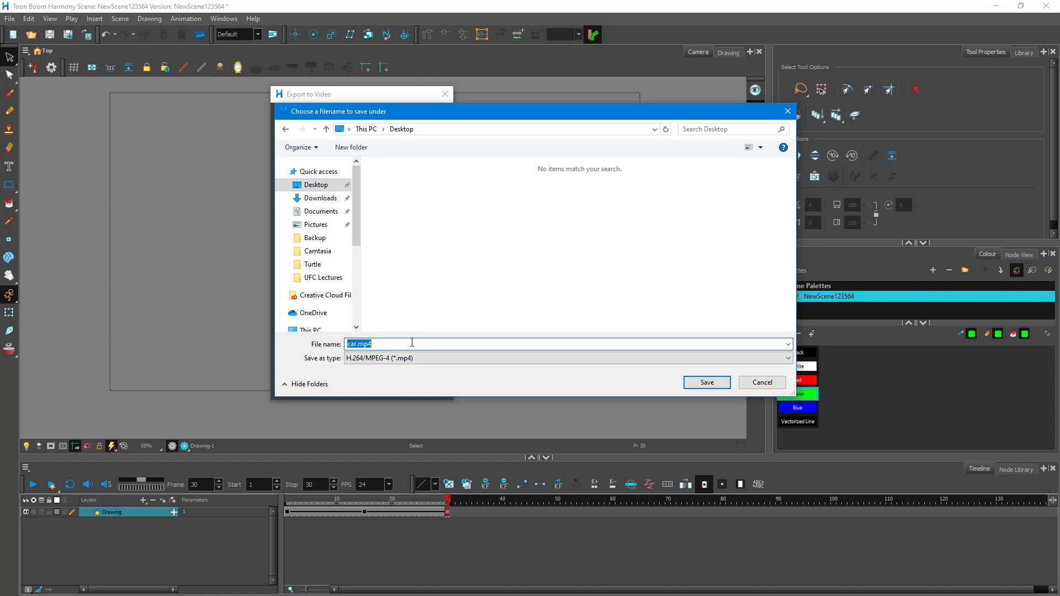
key(Home)
key(Right)
key(BackSpace)
key(BackSpace)
key(BackSpace)
text(simpleanimation)
click(707, 382)
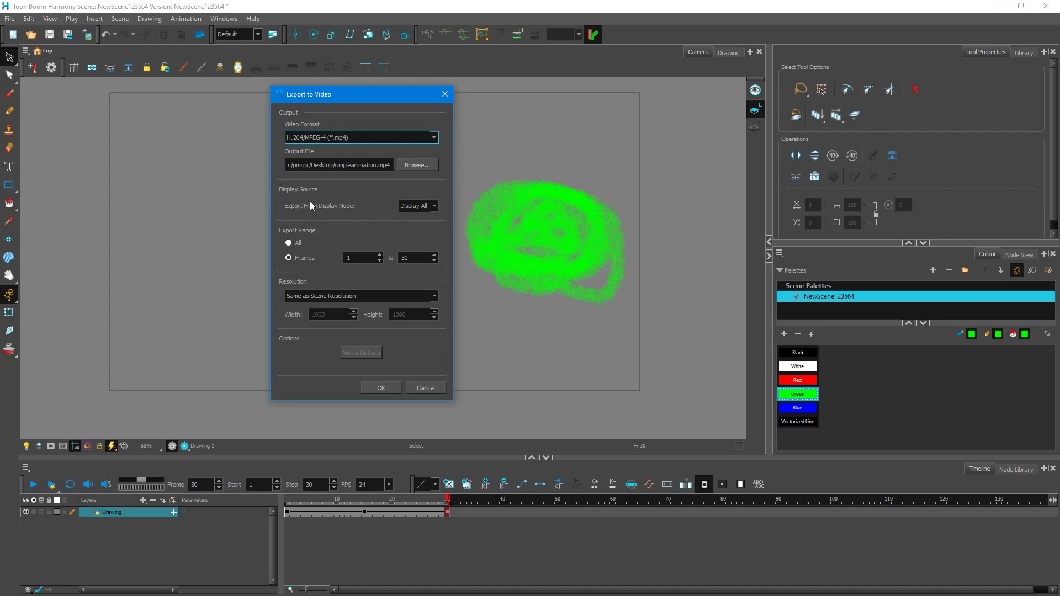
click(426, 207)
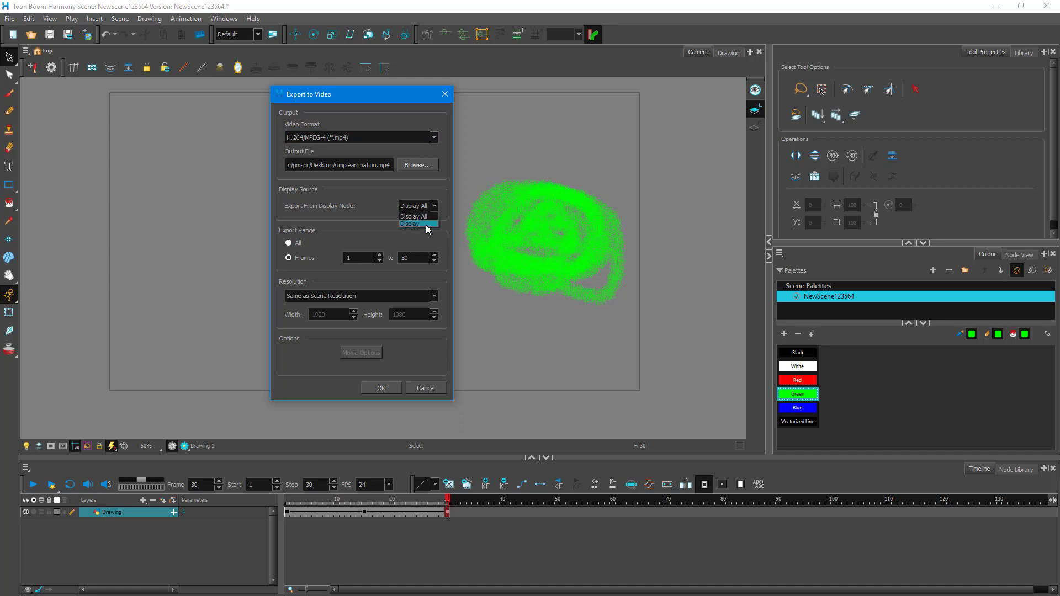
click(352, 197)
click(288, 243)
- Try 3/4 and custom resolutions, then export the movie at Same as Scene Resolution (1920×1080)
click(342, 297)
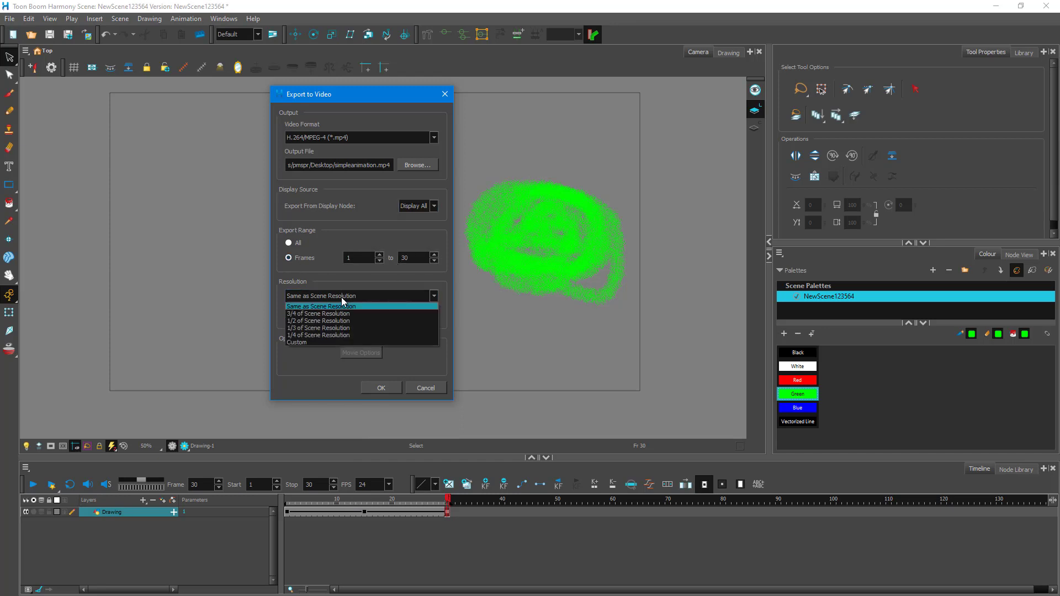
click(347, 313)
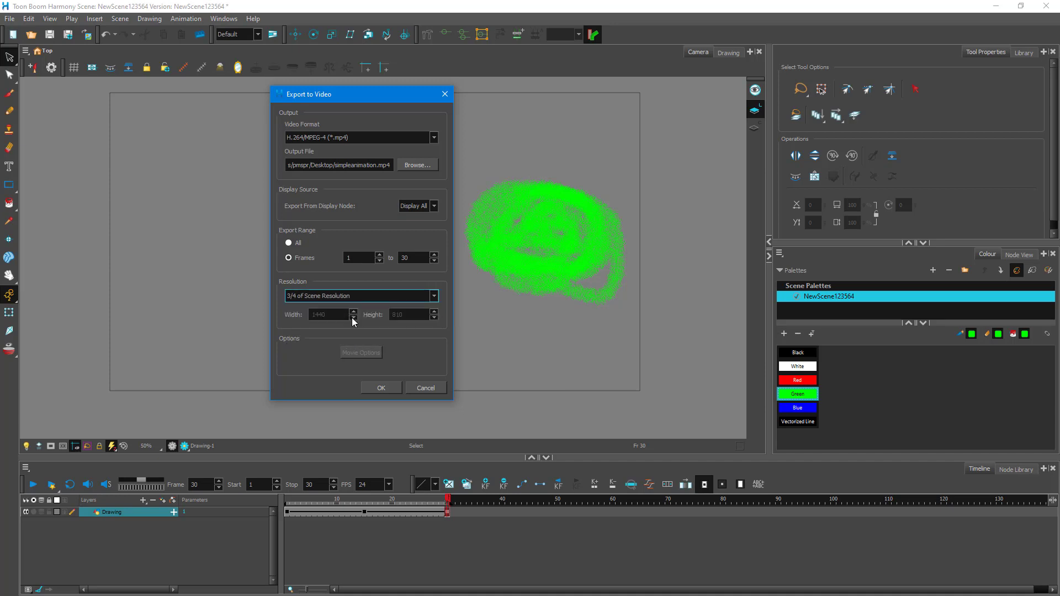
click(382, 297)
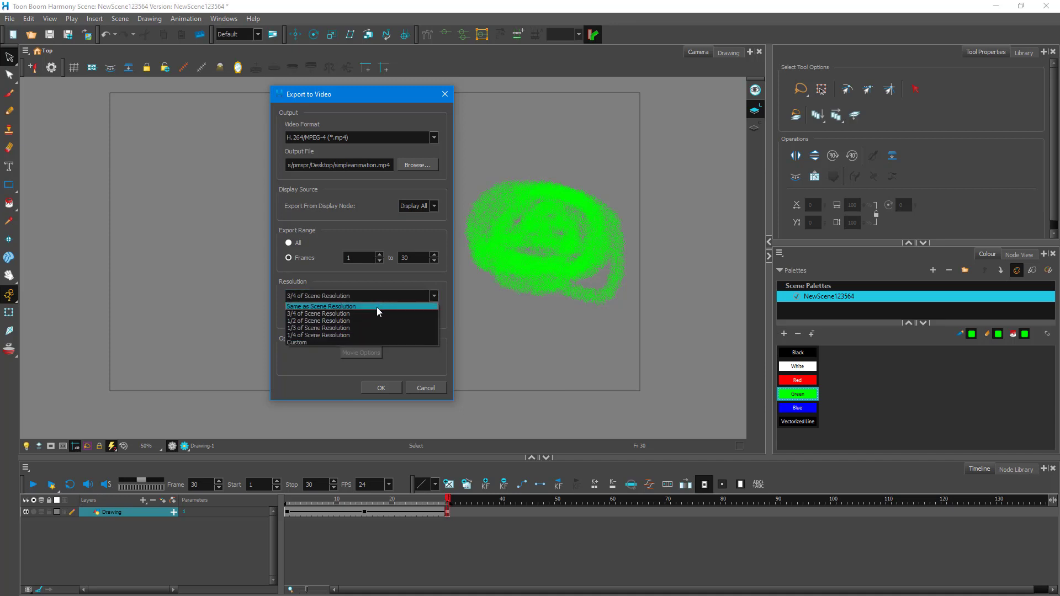
click(353, 342)
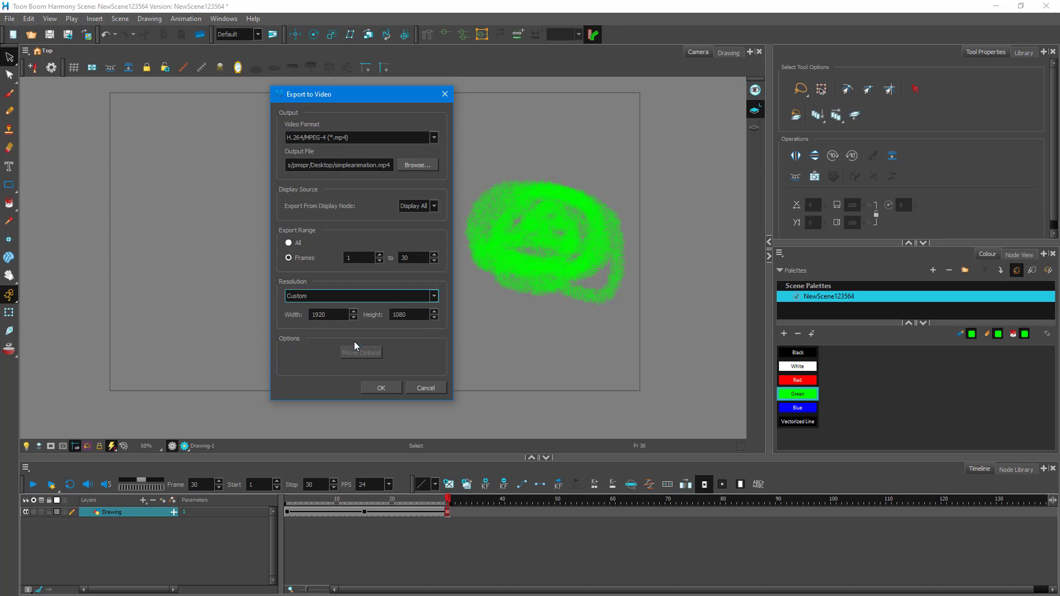
click(365, 294)
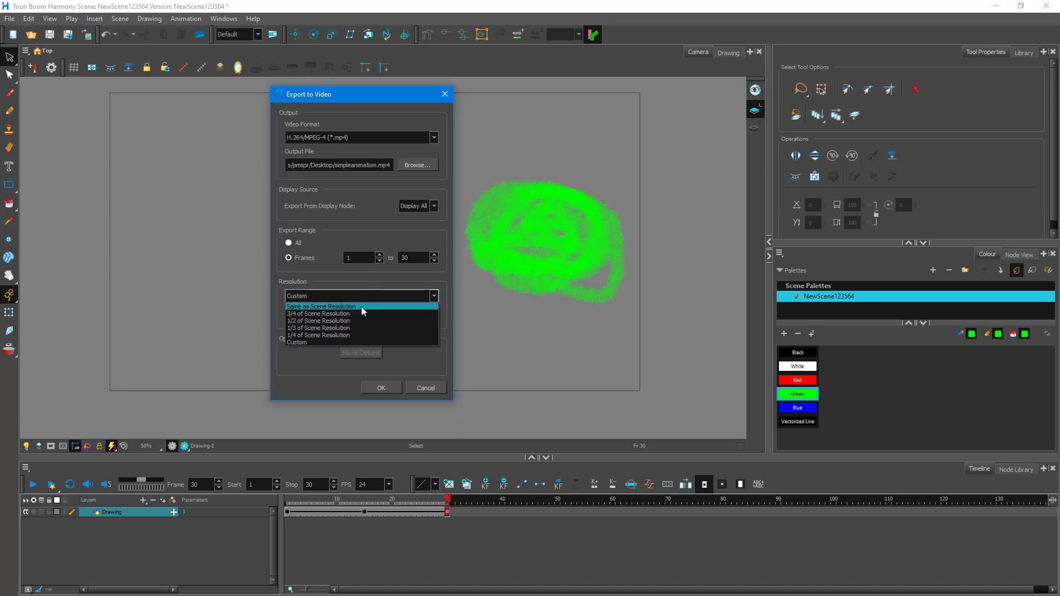
click(361, 307)
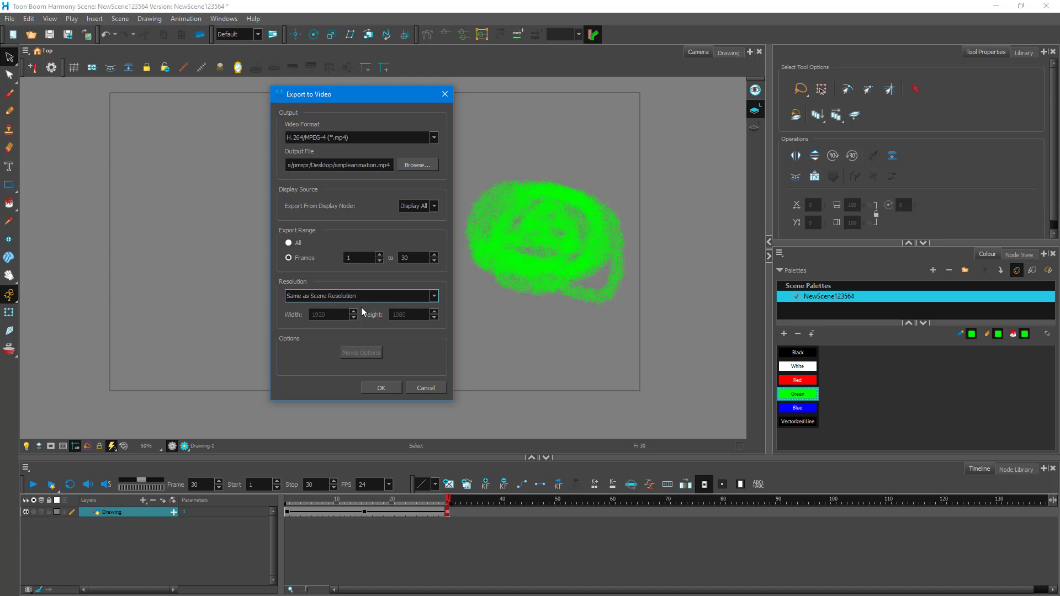
click(382, 387)
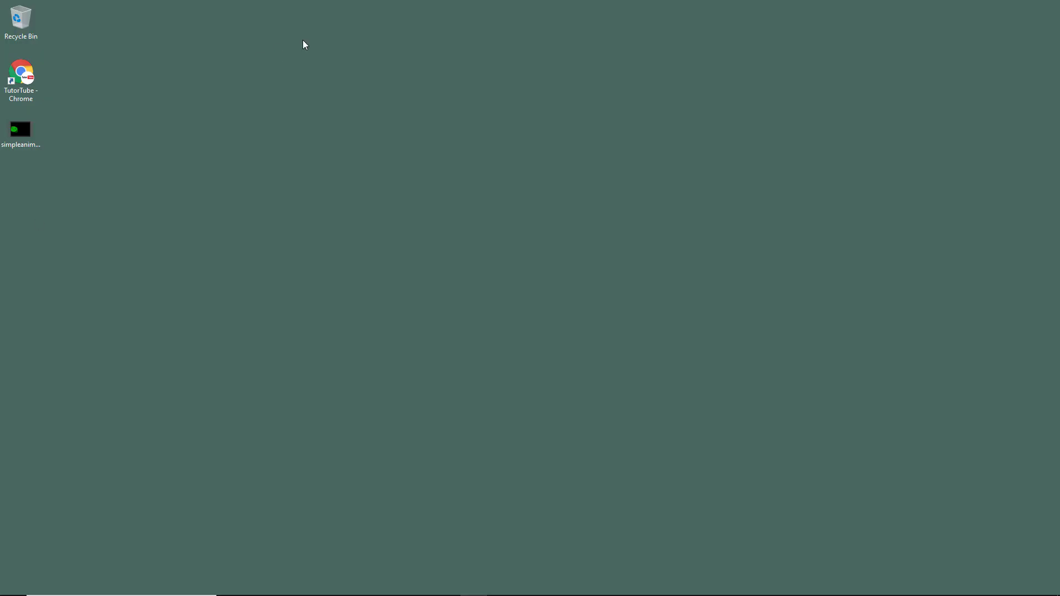
- Open simpleanimation.mp4 from the desktop in Movies & TV and replay it
double_click(27, 139)
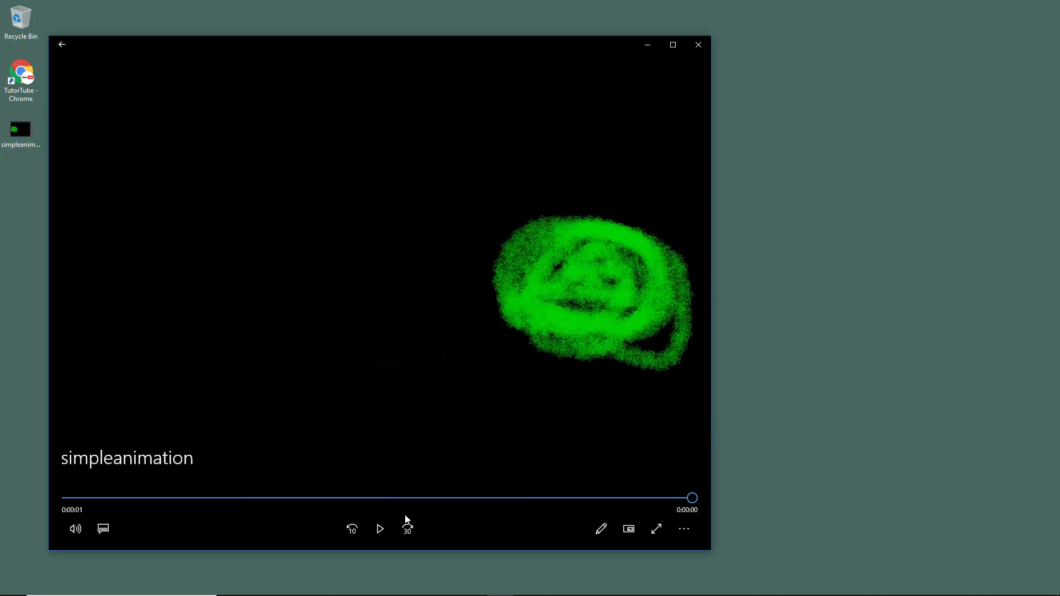
click(381, 529)
- Close the video player and start an animated GIF export from the File menu
click(698, 46)
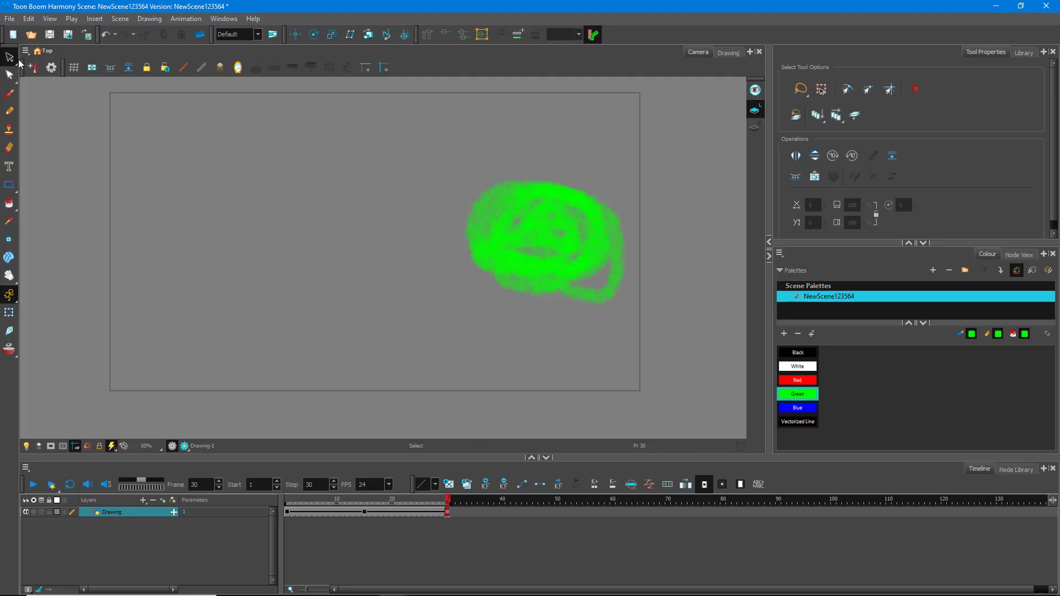
click(9, 18)
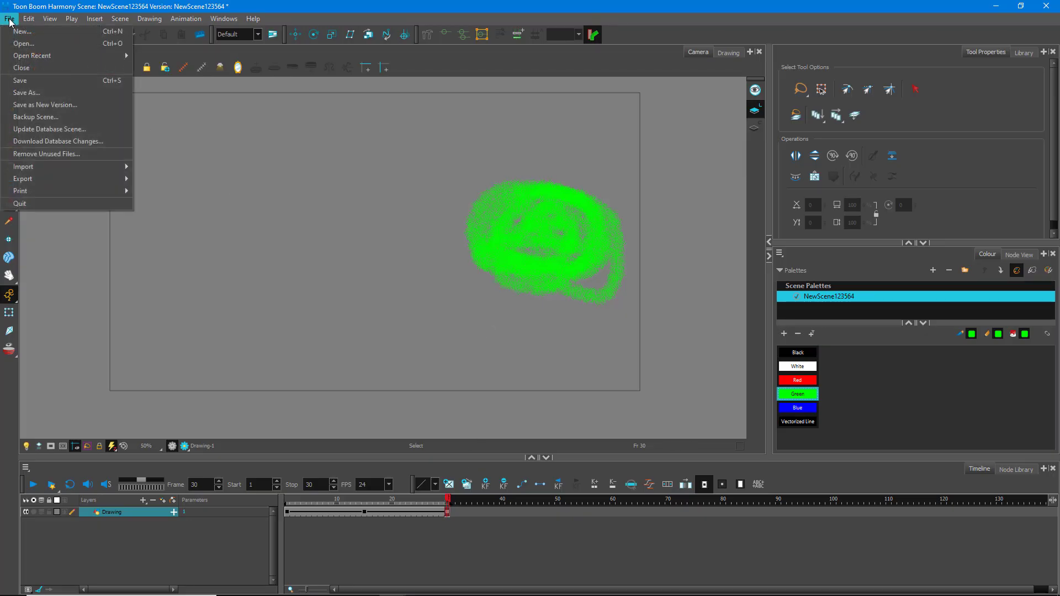
mouse_move(98, 182)
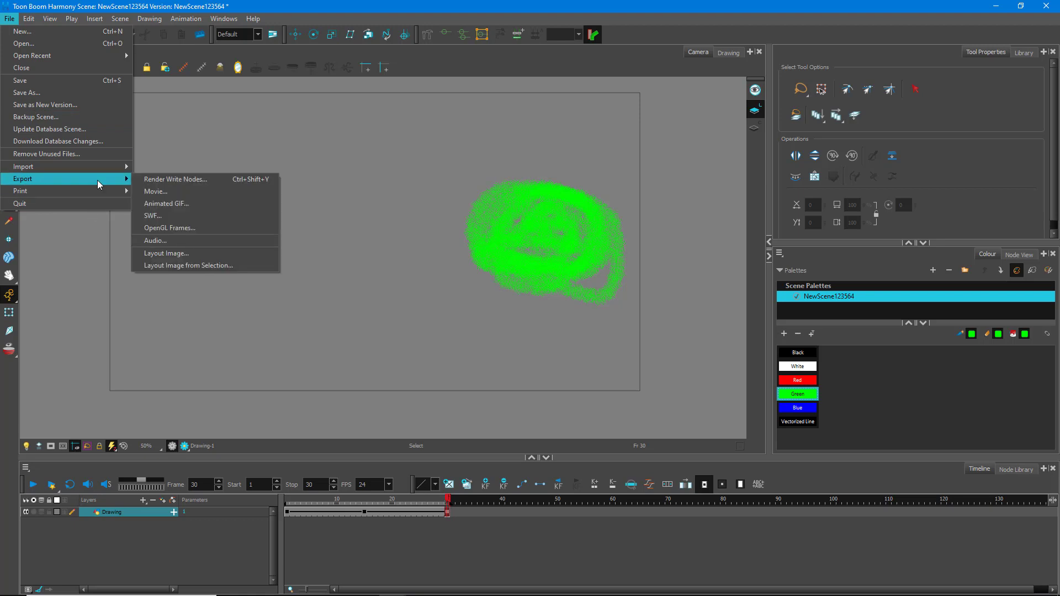
click(199, 203)
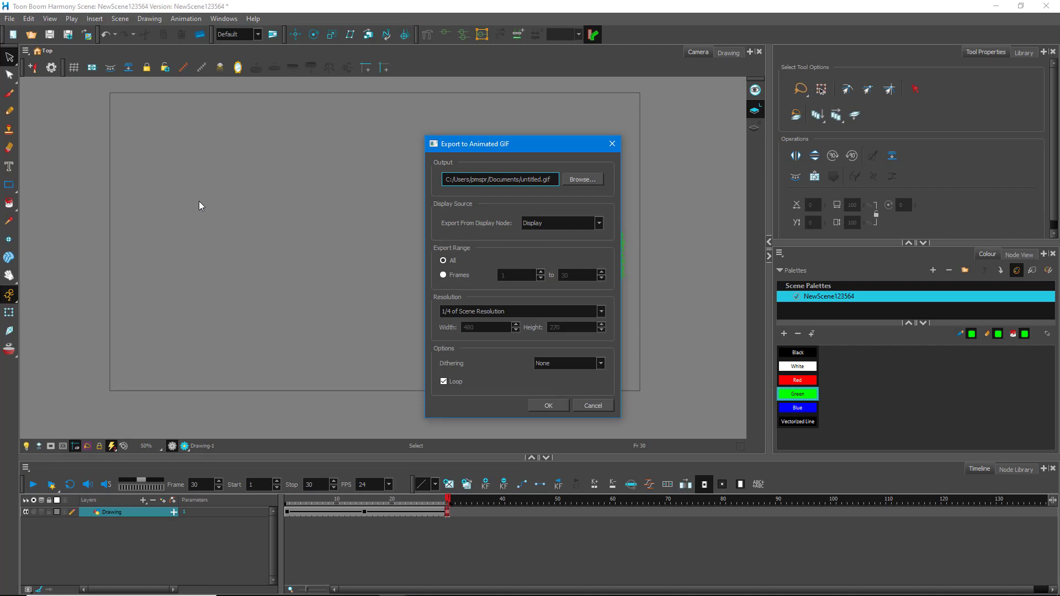
- Set the GIF output file to test.gif on the Desktop
click(581, 179)
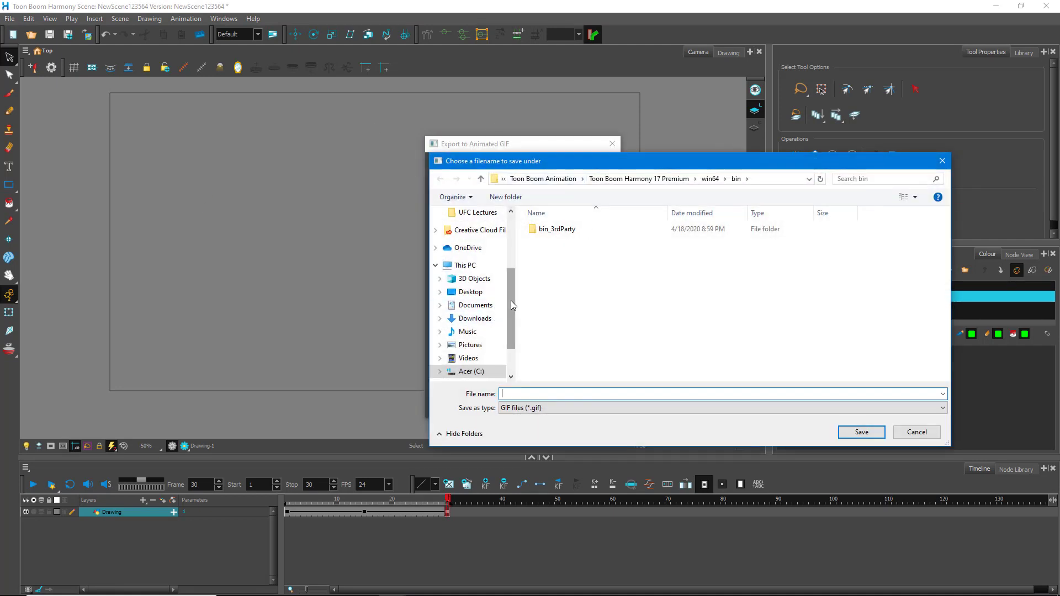
scroll(503, 241, up, 3)
click(500, 236)
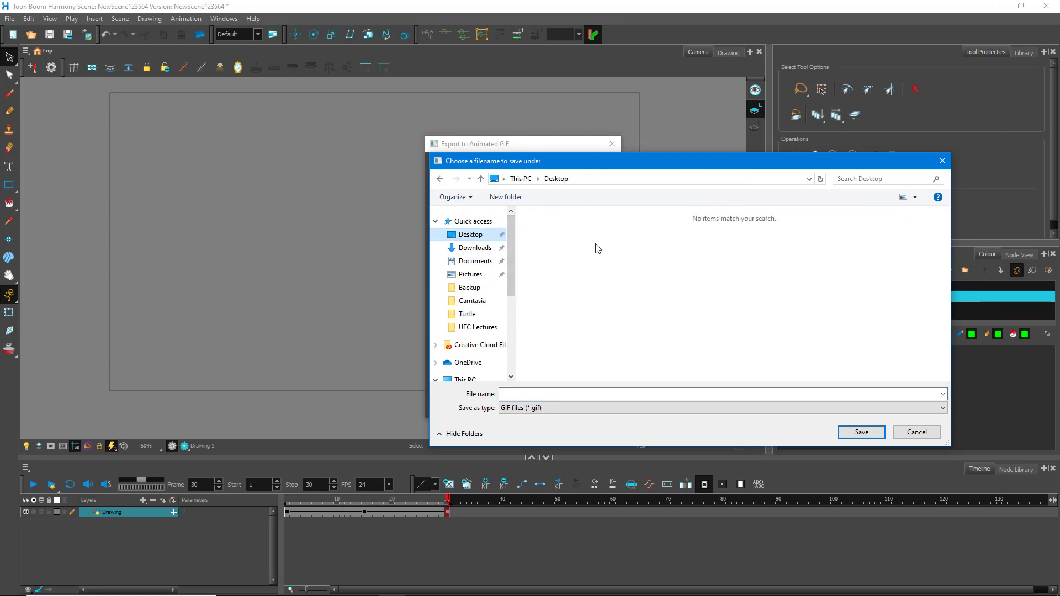
click(633, 393)
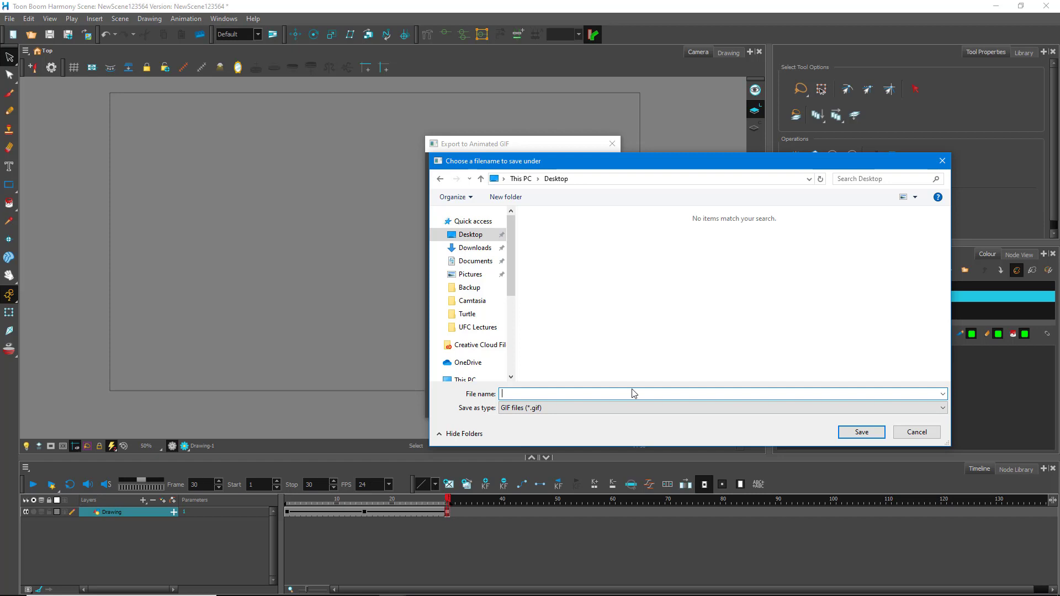
text(test)
click(861, 432)
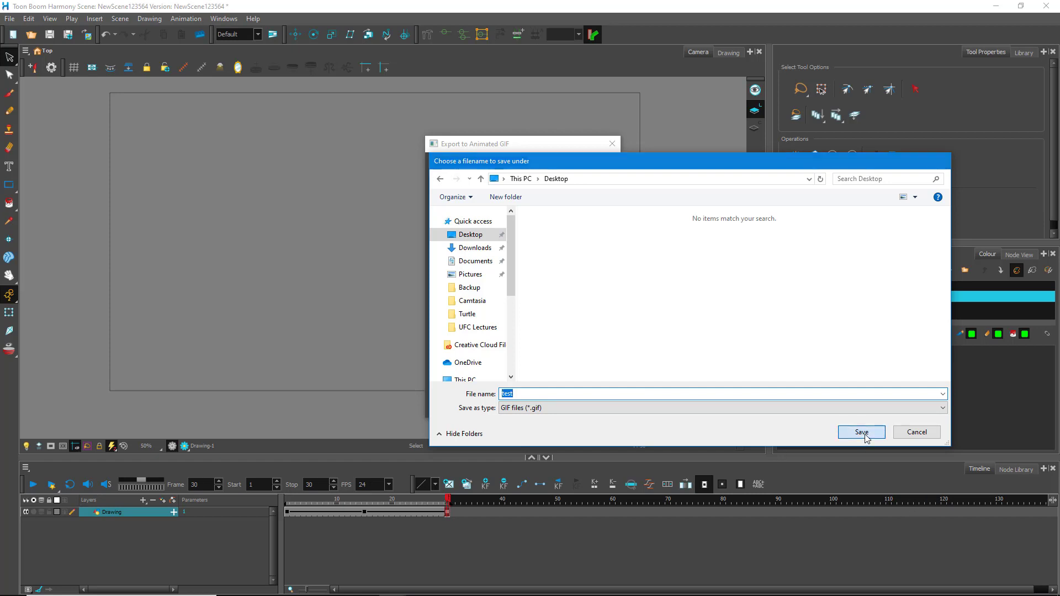
click(593, 223)
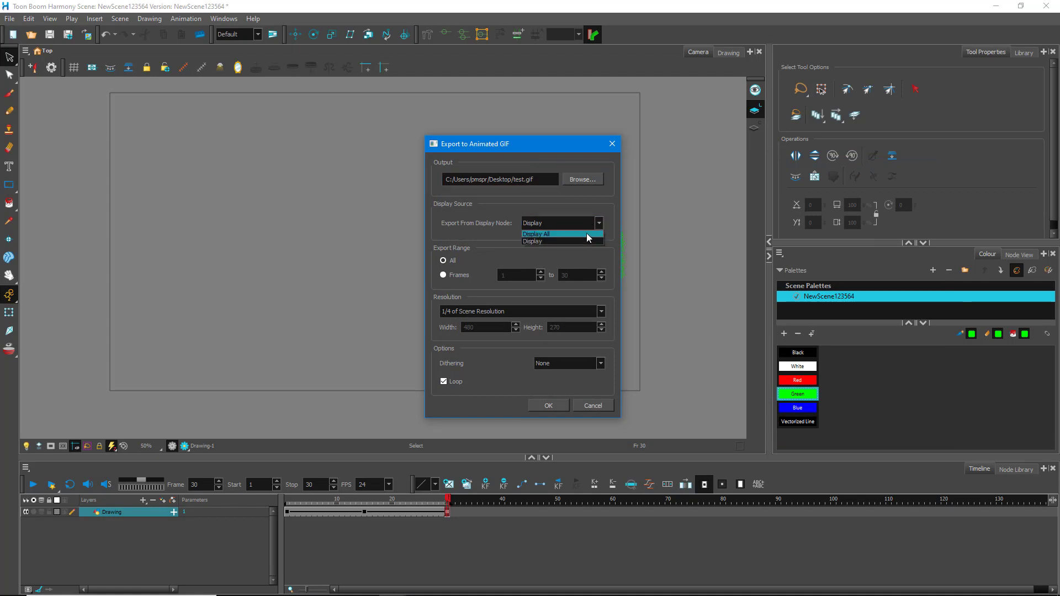
- Export test.gif from Display All, frame range All, at 1/4 scene resolution
click(588, 235)
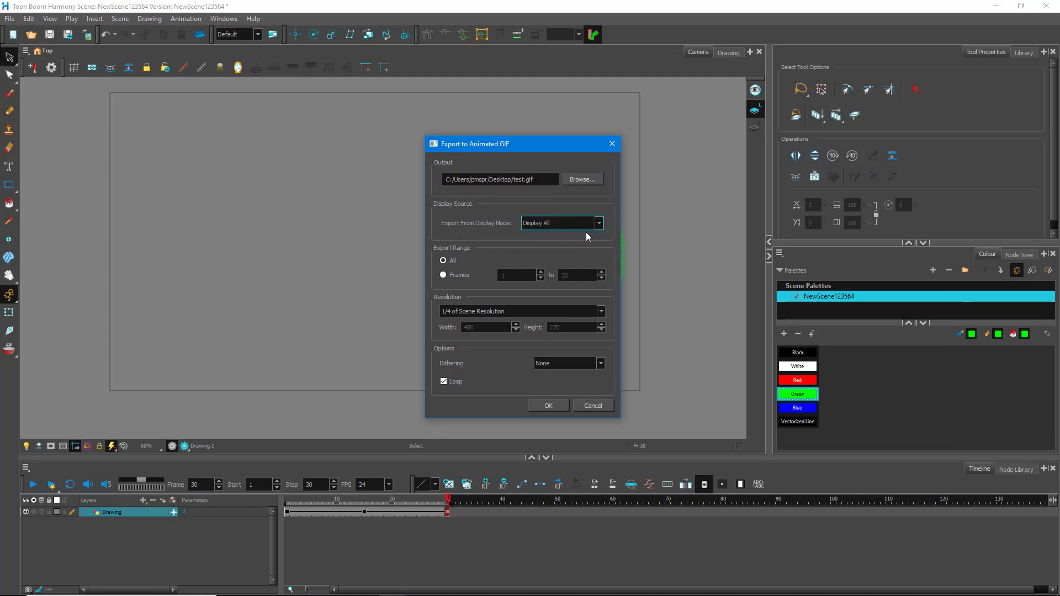
click(443, 260)
click(519, 313)
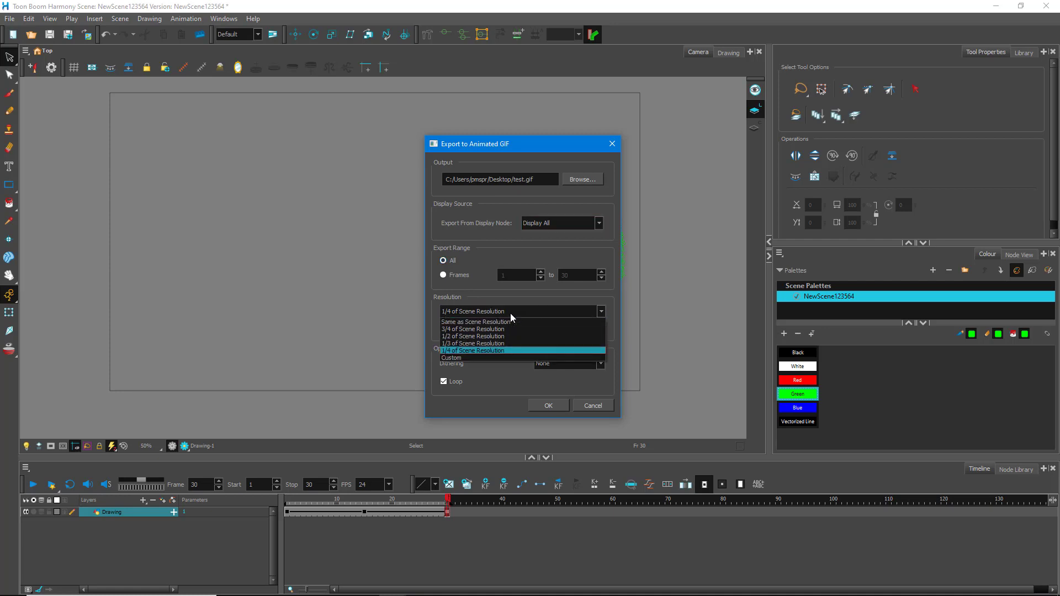
click(489, 352)
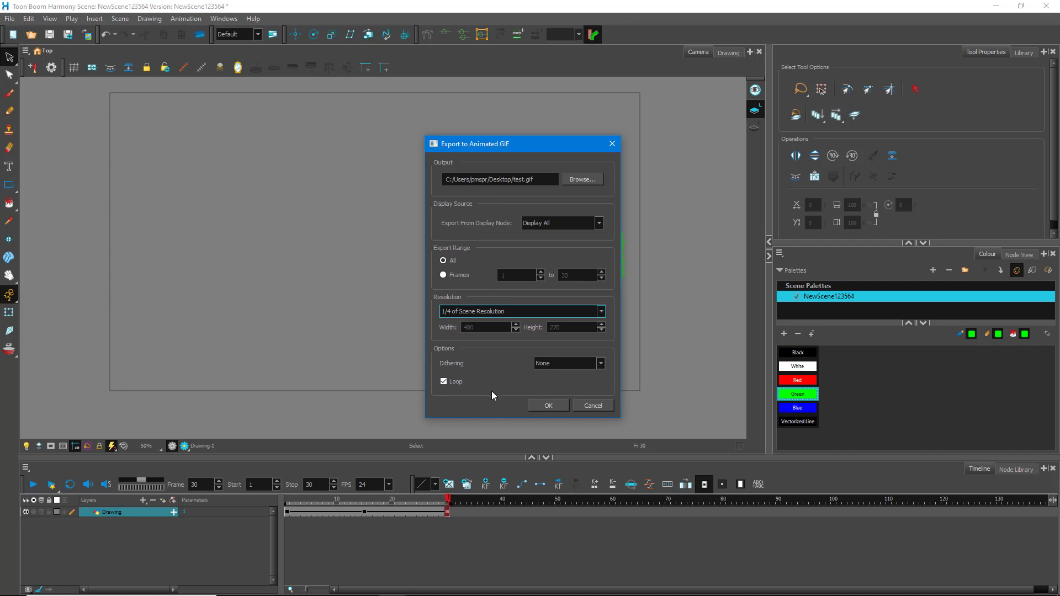
click(549, 405)
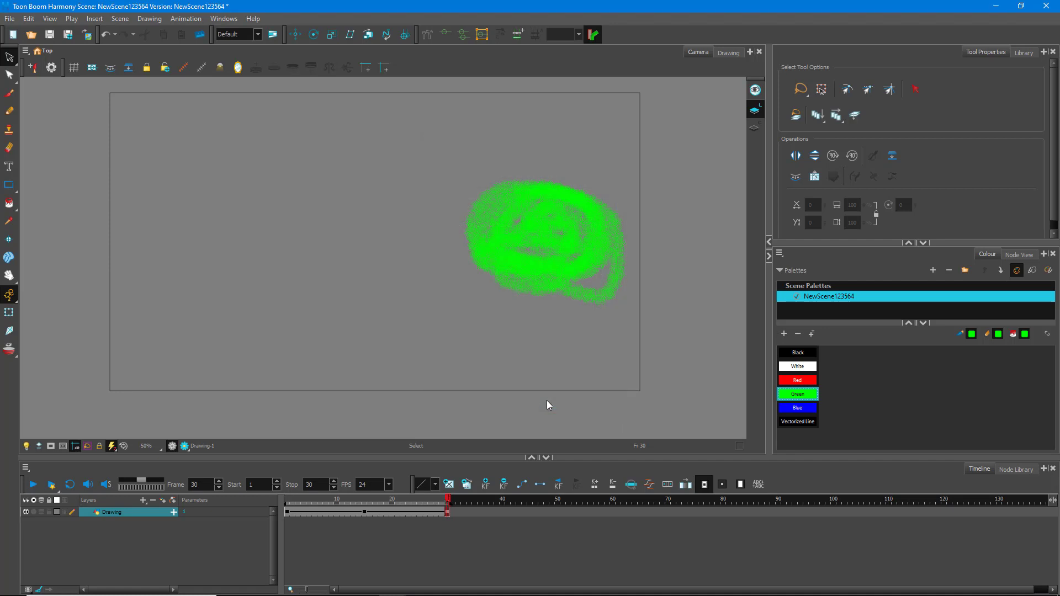
- Start an SWF export set to export from Display All
click(10, 18)
mouse_move(70, 181)
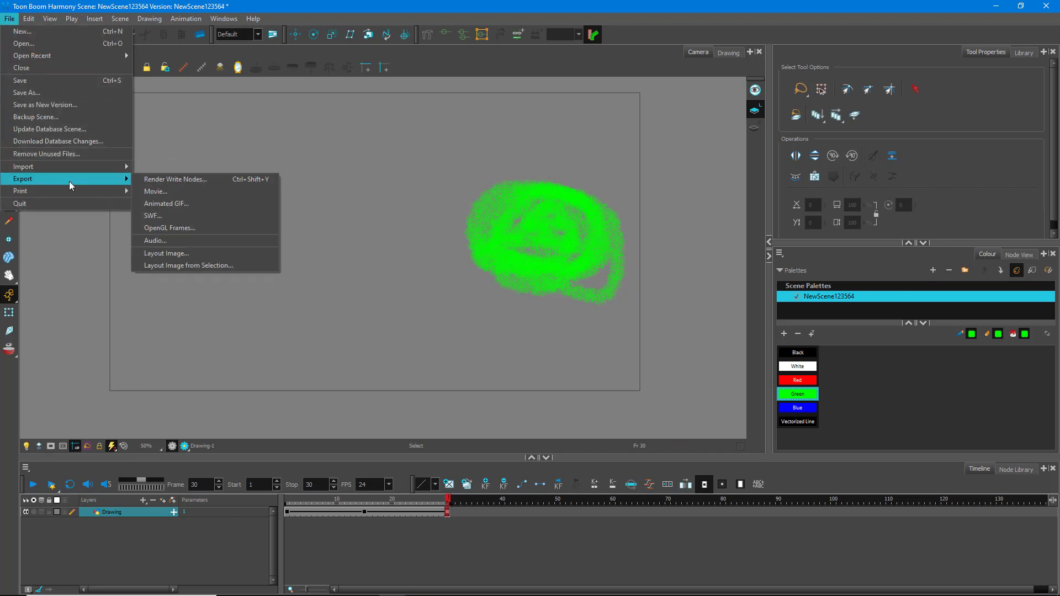
click(202, 215)
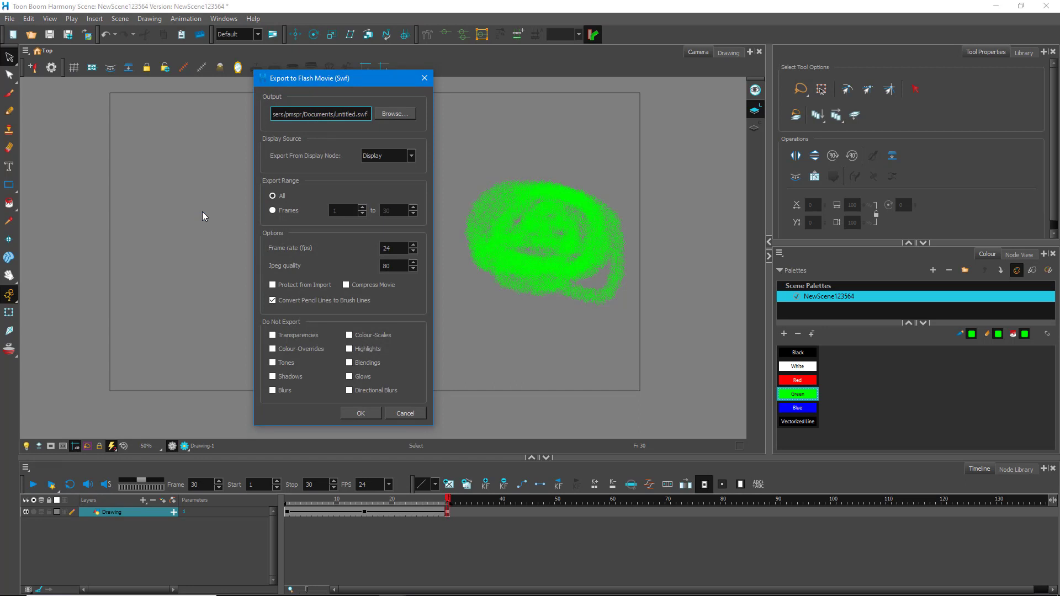
click(411, 156)
click(389, 166)
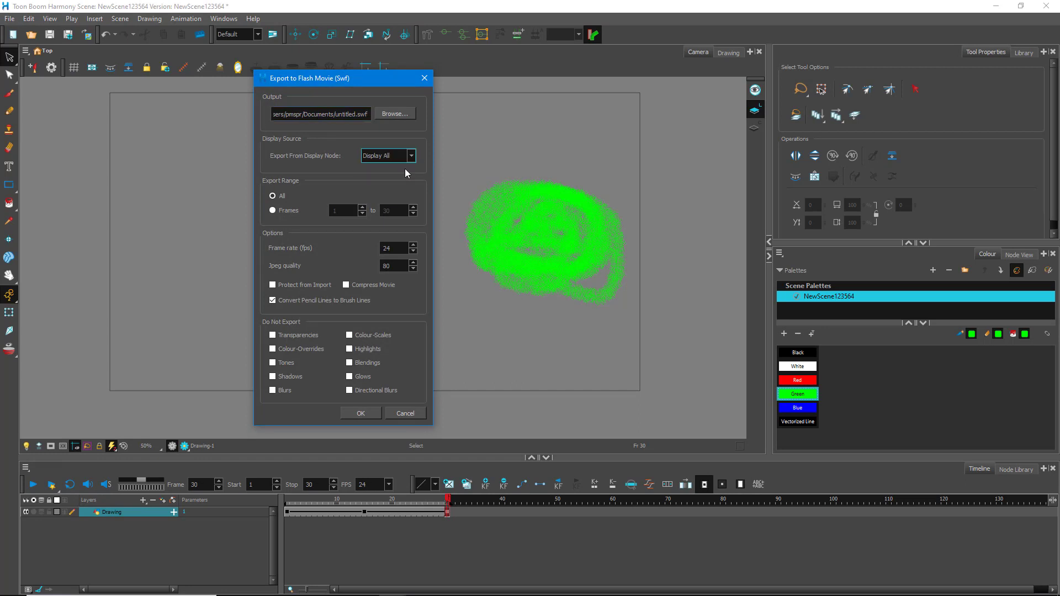
- Save the SWF as untitled.swf on the Desktop, export it, and dismiss the success message
click(386, 112)
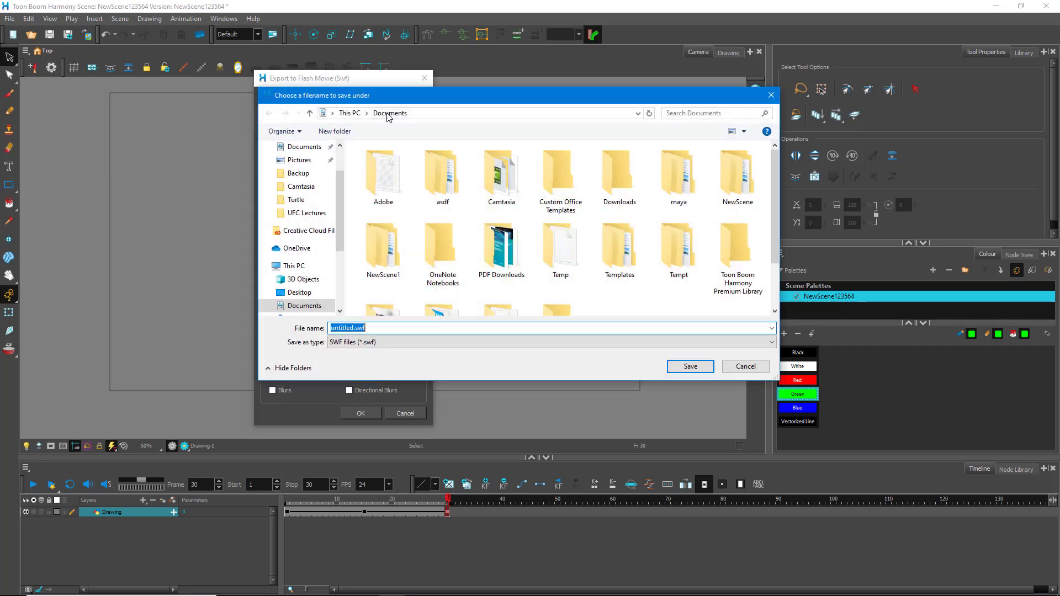
scroll(308, 172, up, 2)
click(307, 171)
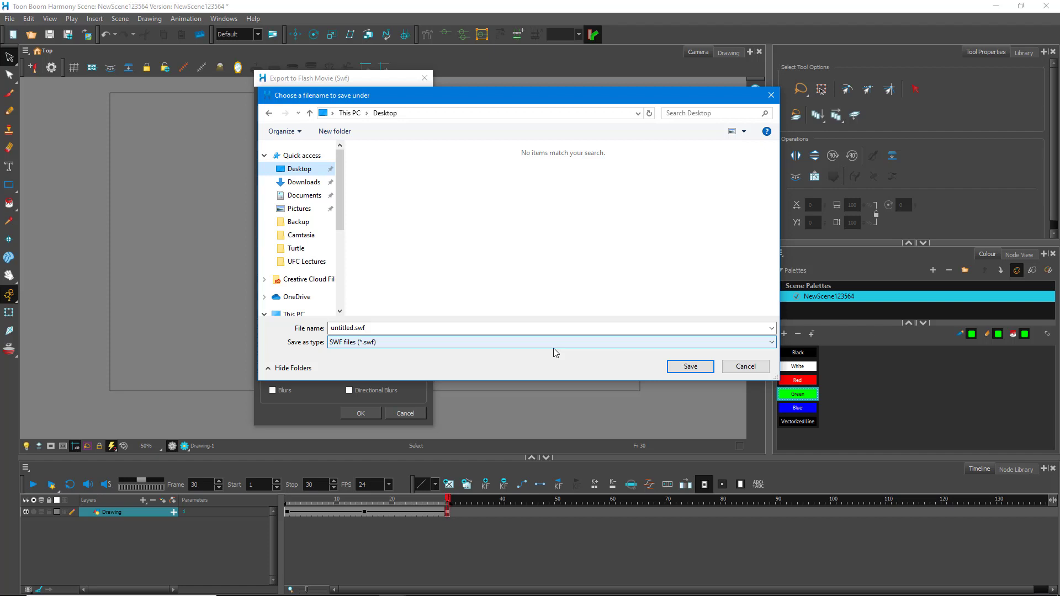
click(697, 368)
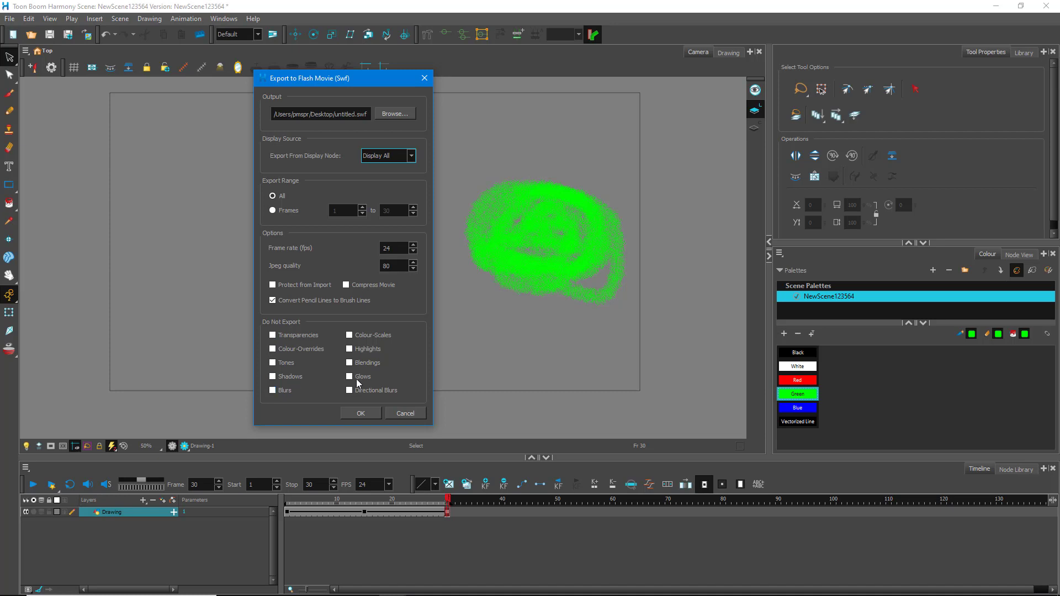
click(361, 414)
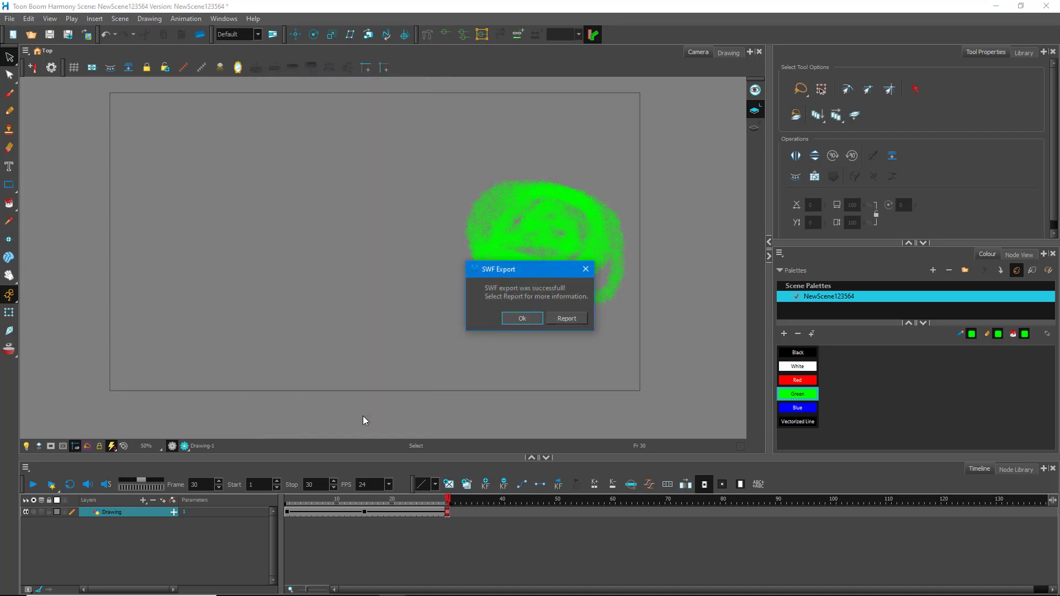
click(586, 269)
- Open Export OpenGL Frames and keep TGA as the frame image format
click(9, 18)
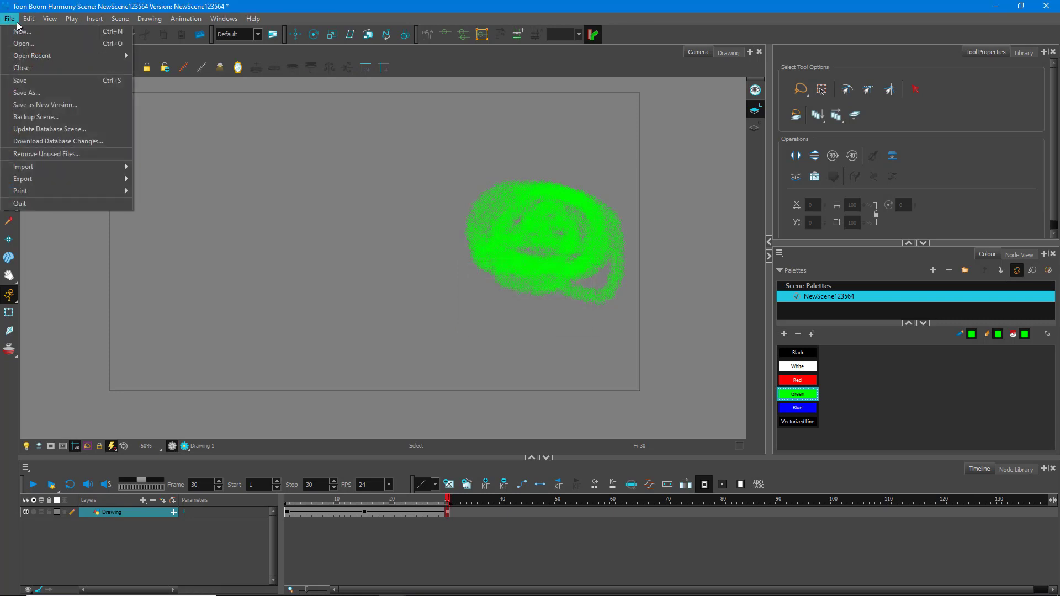
mouse_move(34, 178)
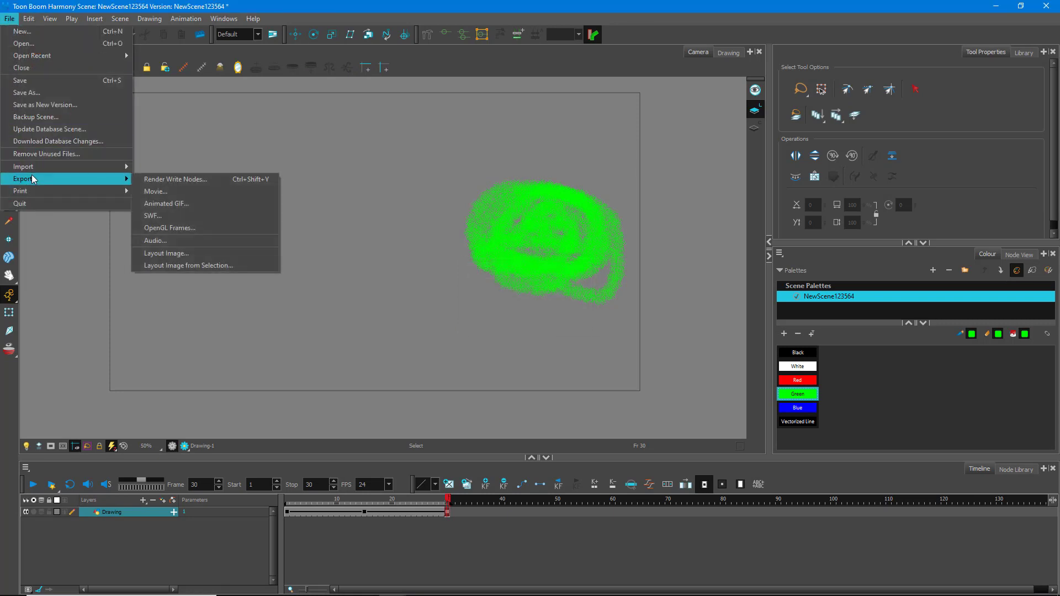
click(227, 232)
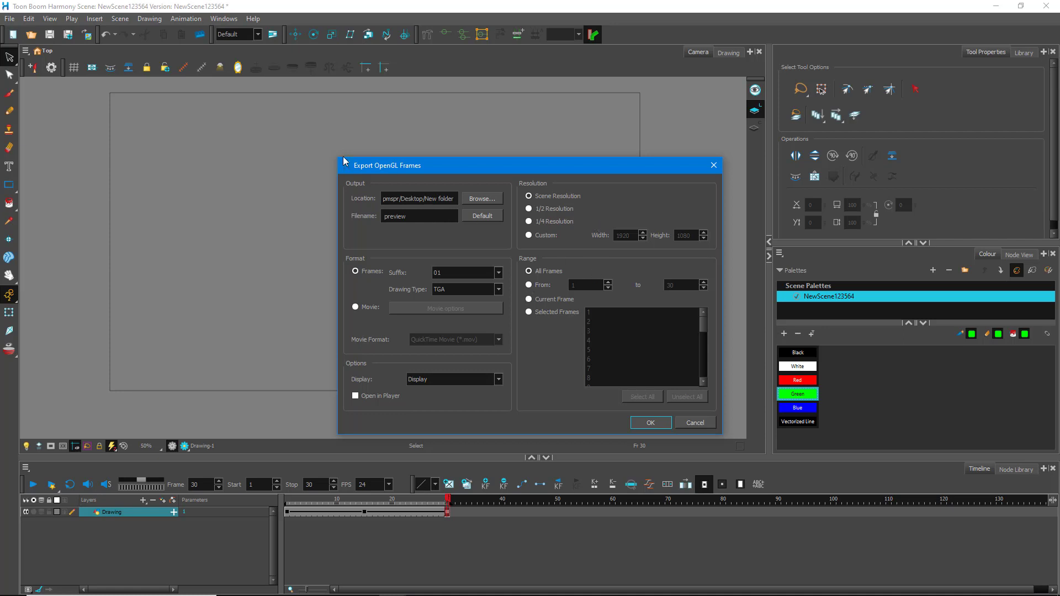
click(498, 289)
click(498, 290)
click(498, 293)
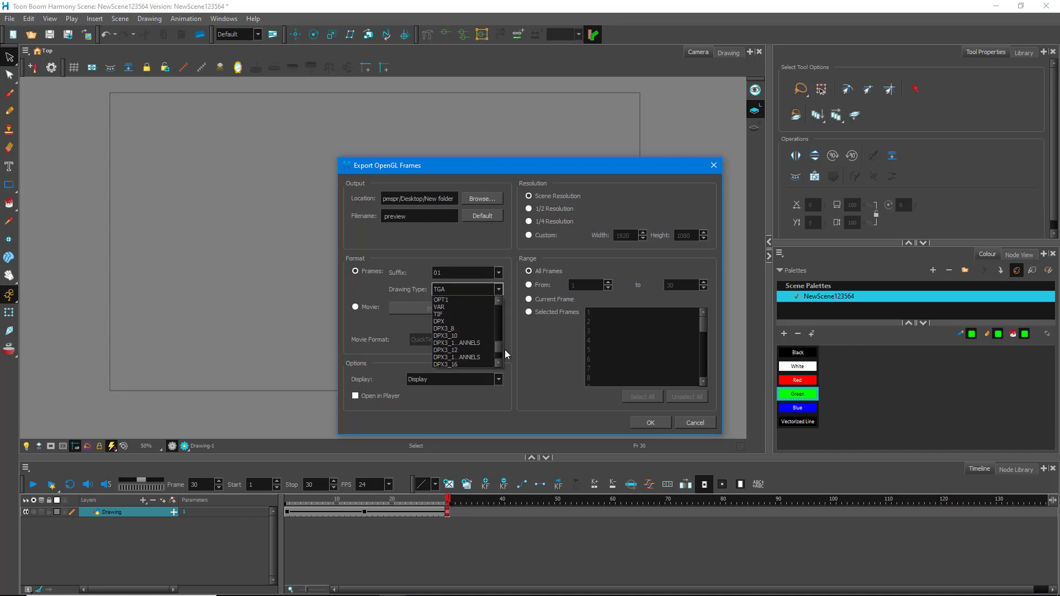
click(472, 307)
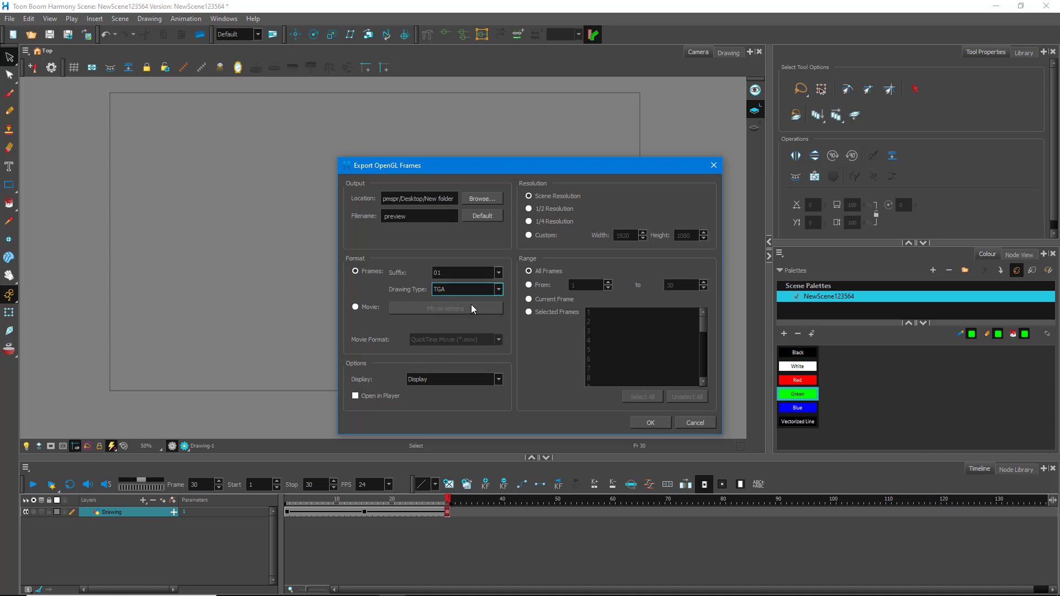
- Export the preview TGA frames into a newly created New folder on the Desktop
click(482, 198)
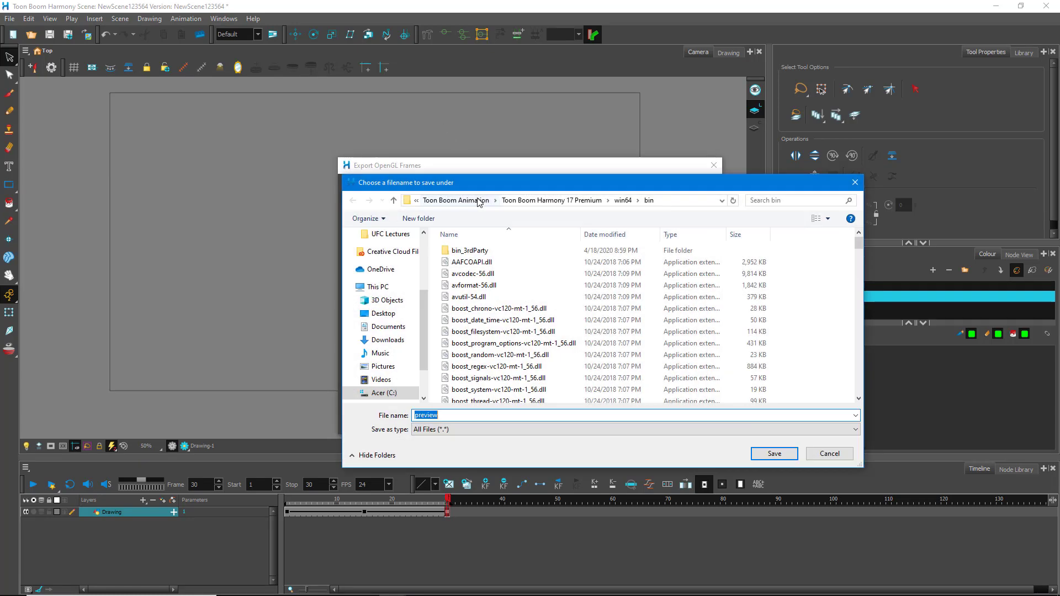
click(385, 313)
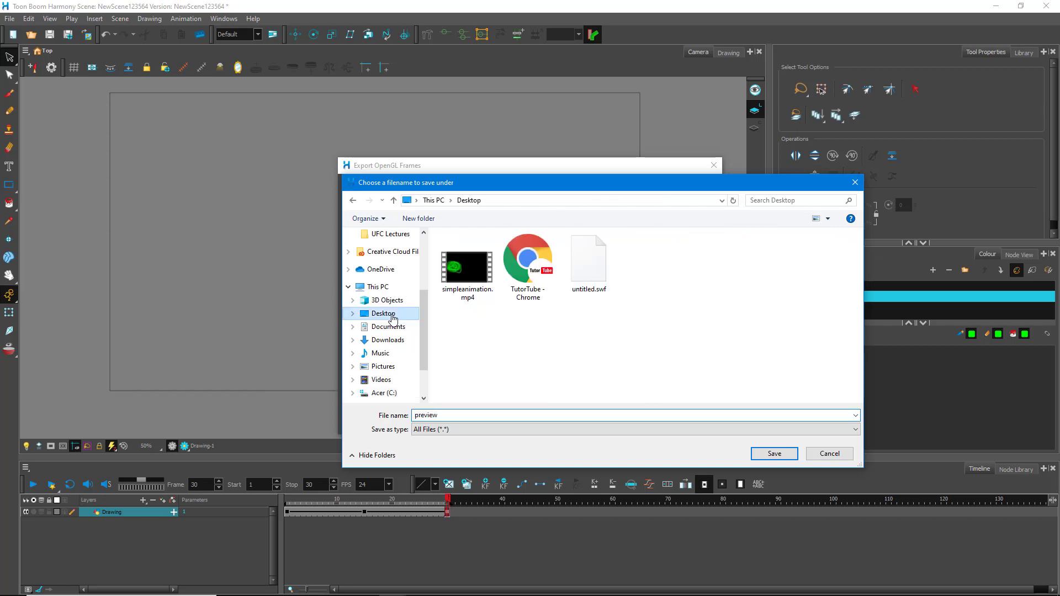
right_click(509, 336)
mouse_move(594, 437)
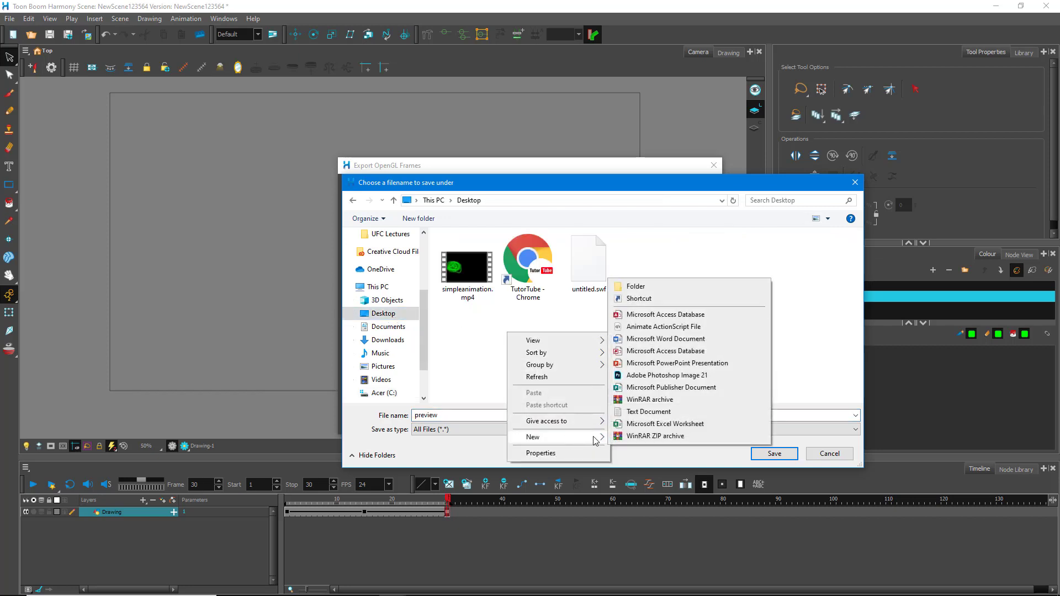
click(635, 286)
key(Return)
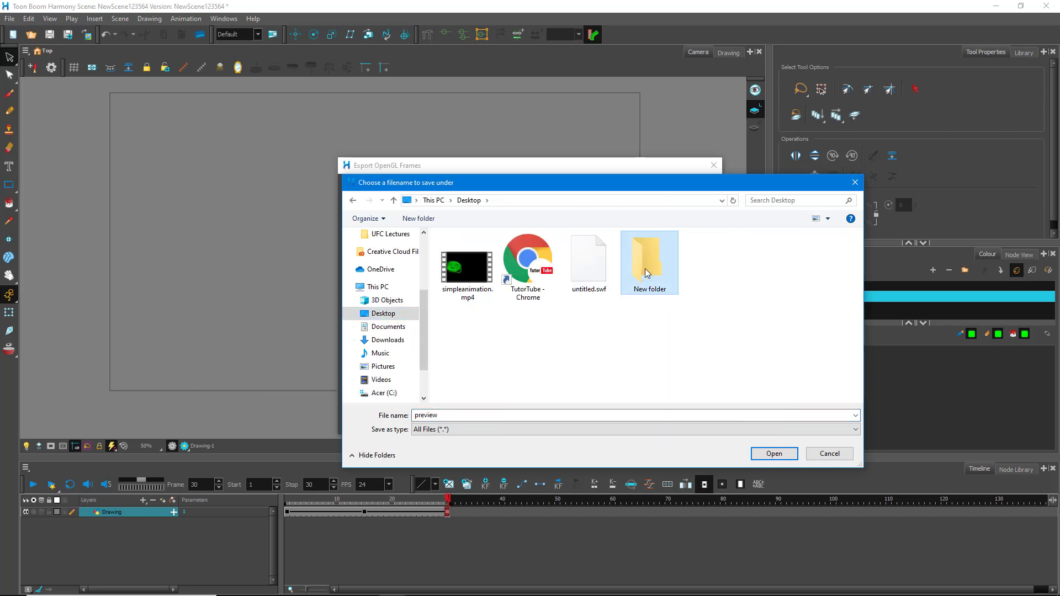
double_click(647, 264)
click(774, 458)
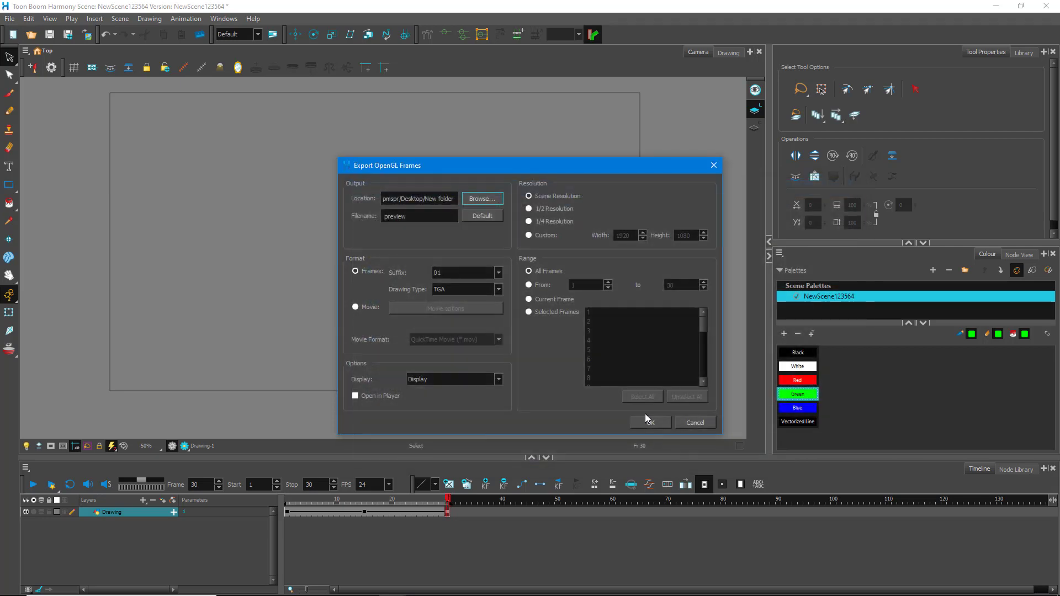
click(667, 425)
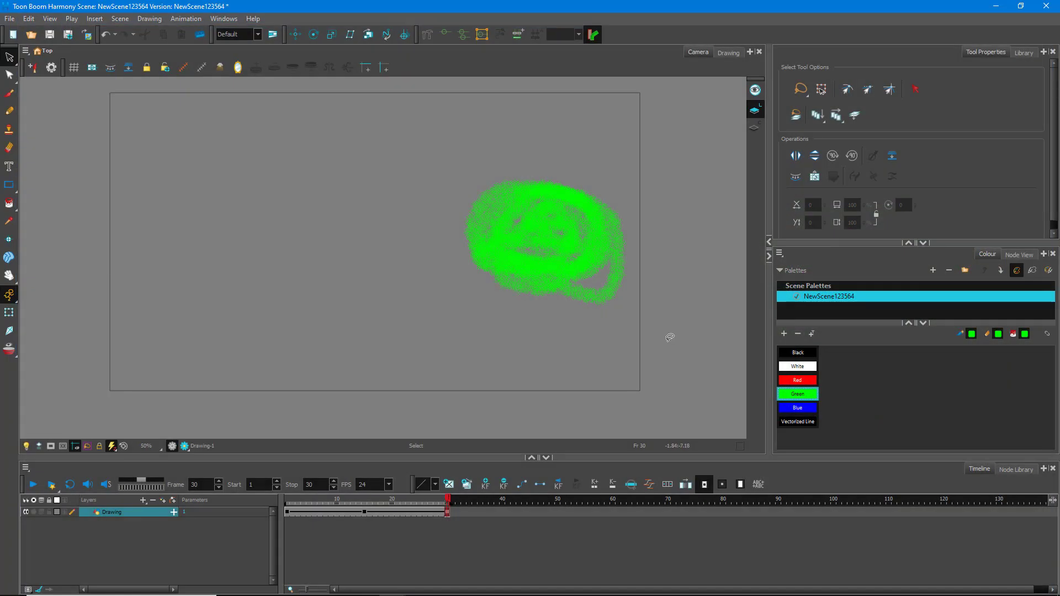
- Open Export Layout Image from Selection for the current frame
click(10, 19)
mouse_move(62, 176)
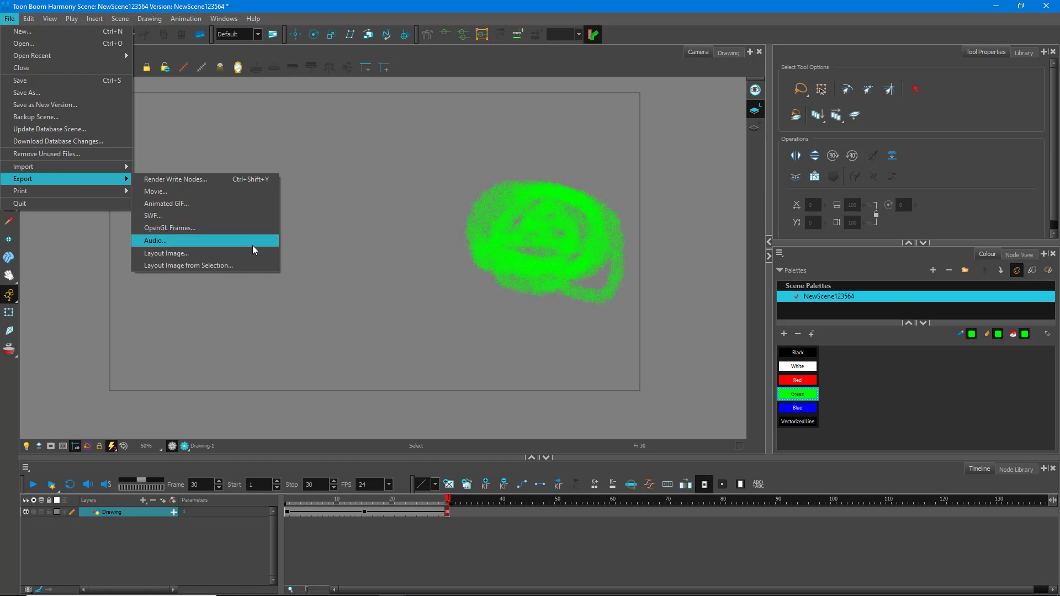
click(243, 274)
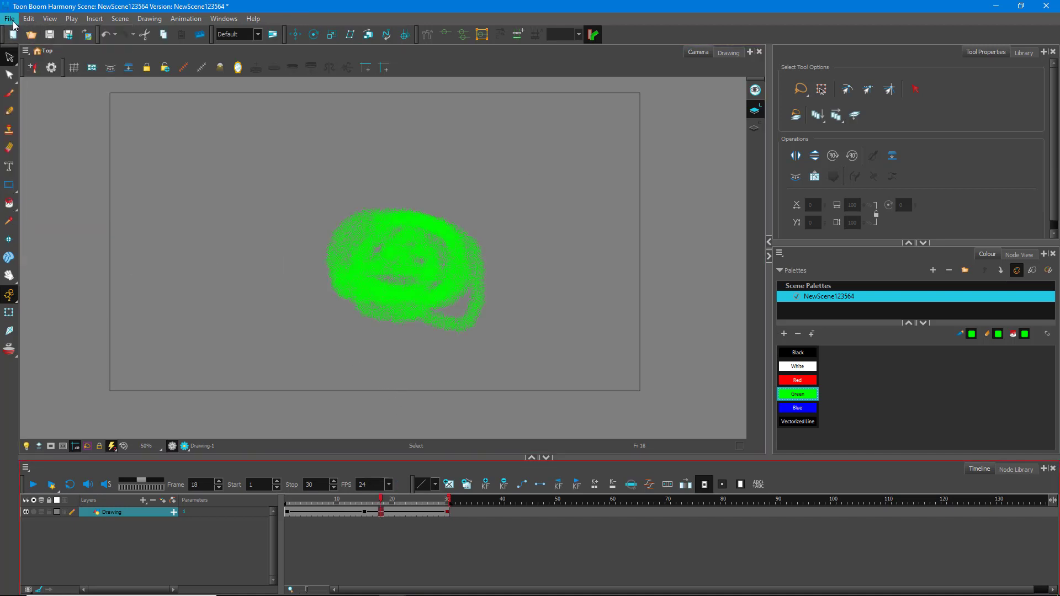
click(9, 18)
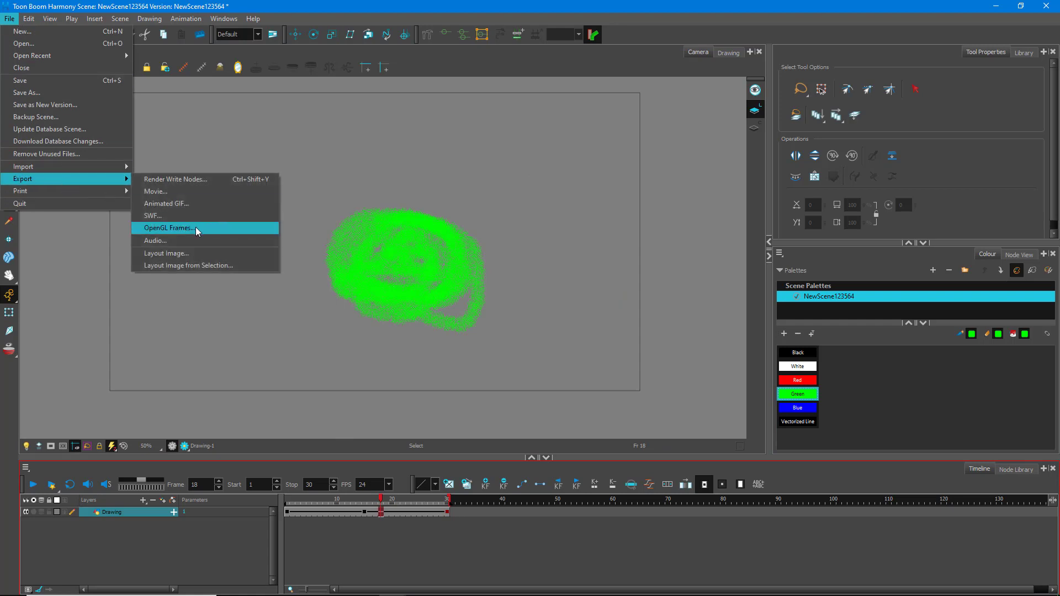
click(206, 267)
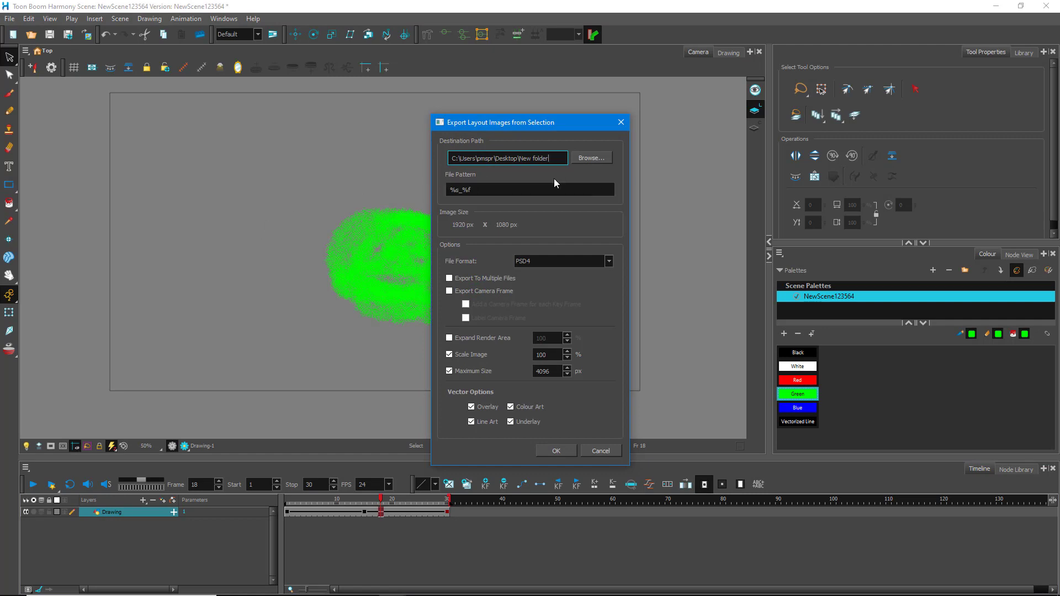
- Export the PSD4 layout image into a new Desktop folder, New folder (2), then minimize Harmony
click(592, 158)
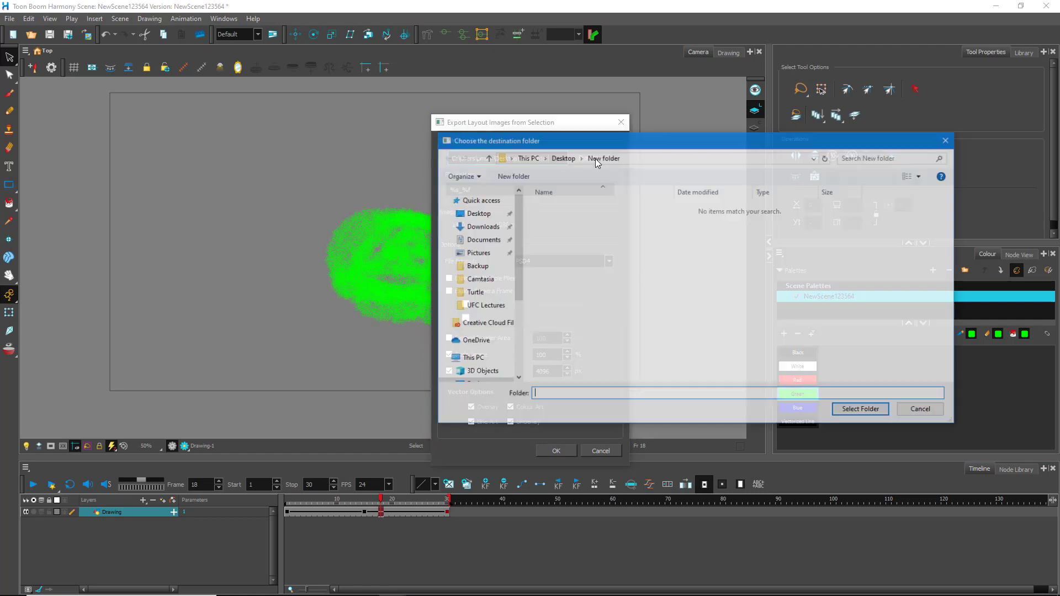
right_click(613, 272)
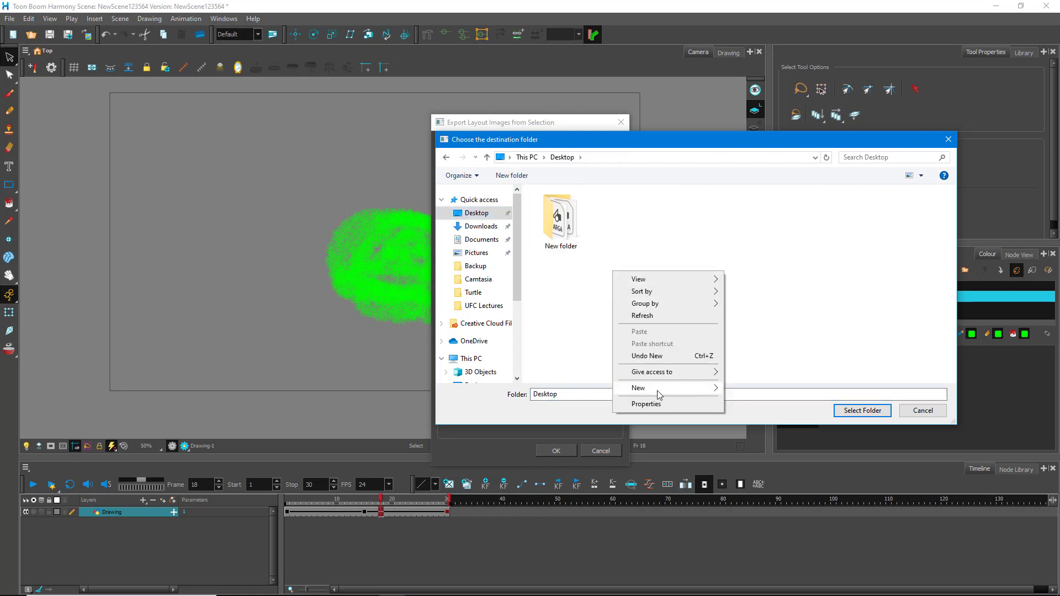
mouse_move(658, 392)
click(750, 390)
double_click(616, 216)
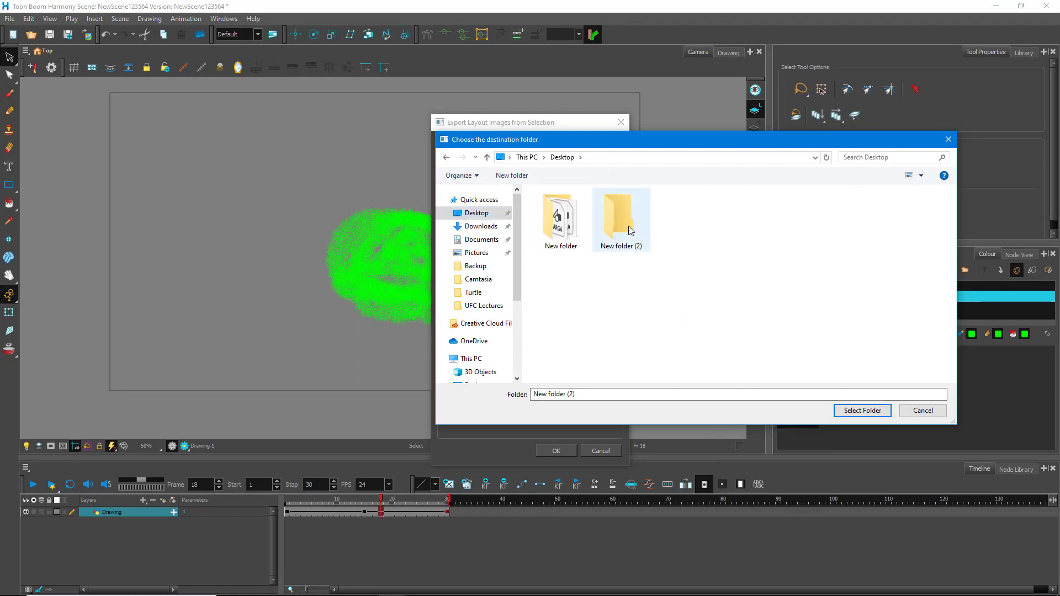
click(853, 409)
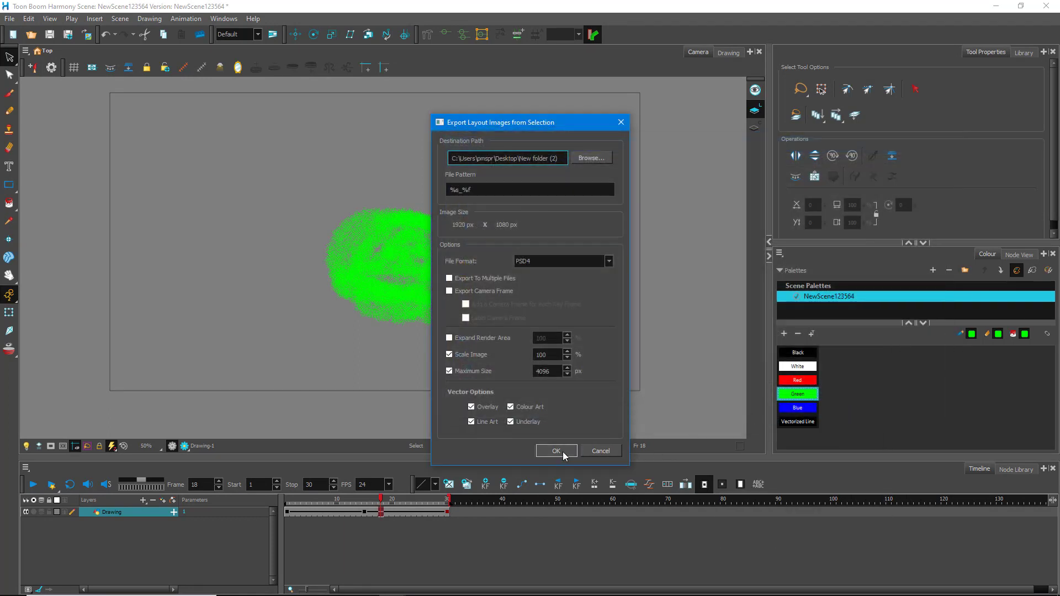
click(561, 452)
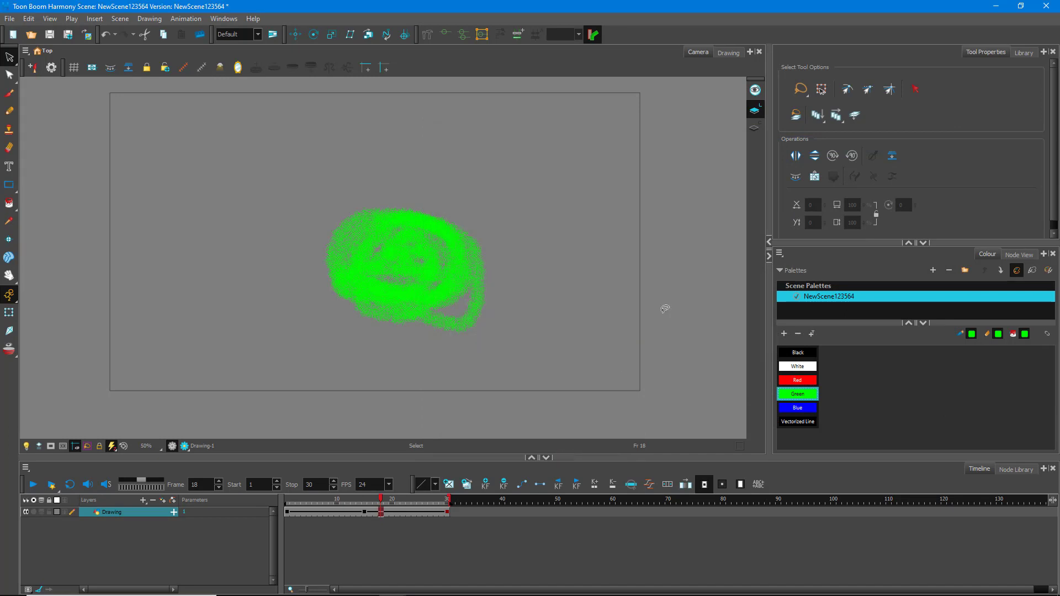
click(996, 7)
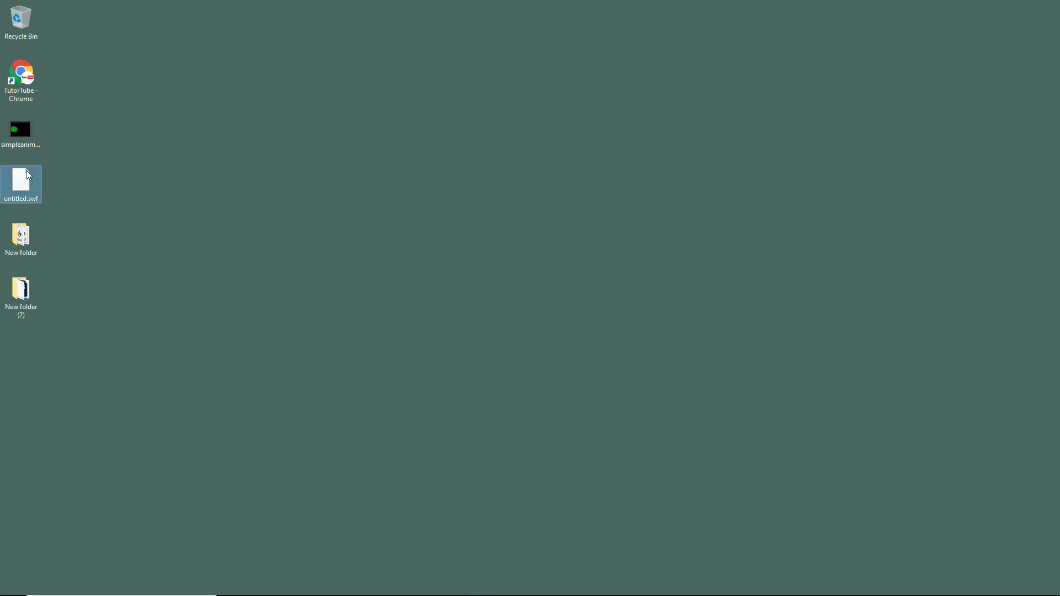
- Open preview-01.tga from New folder in Adobe Photoshop 2020
double_click(32, 249)
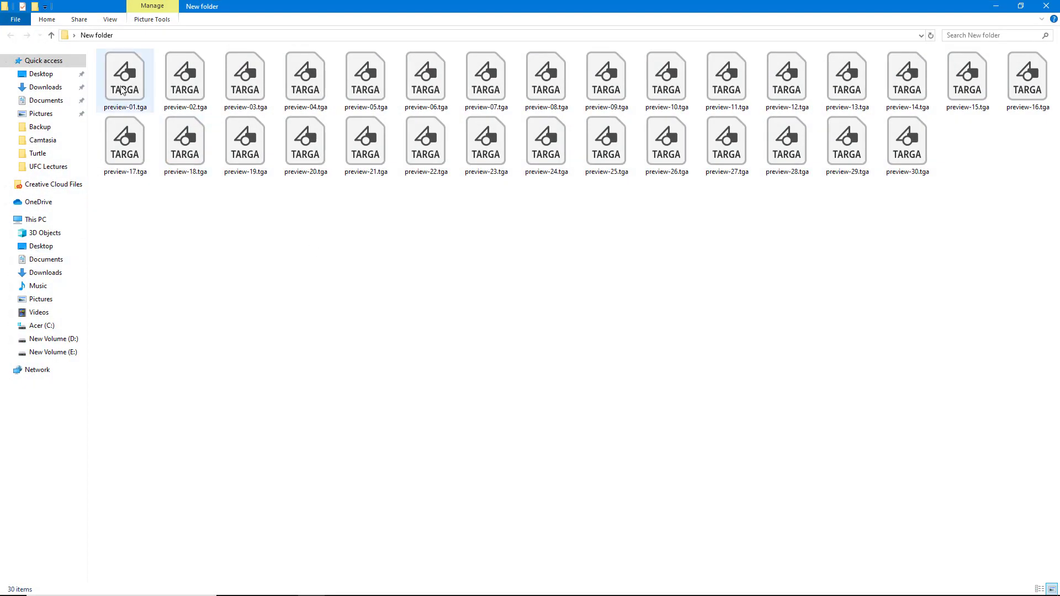
click(140, 87)
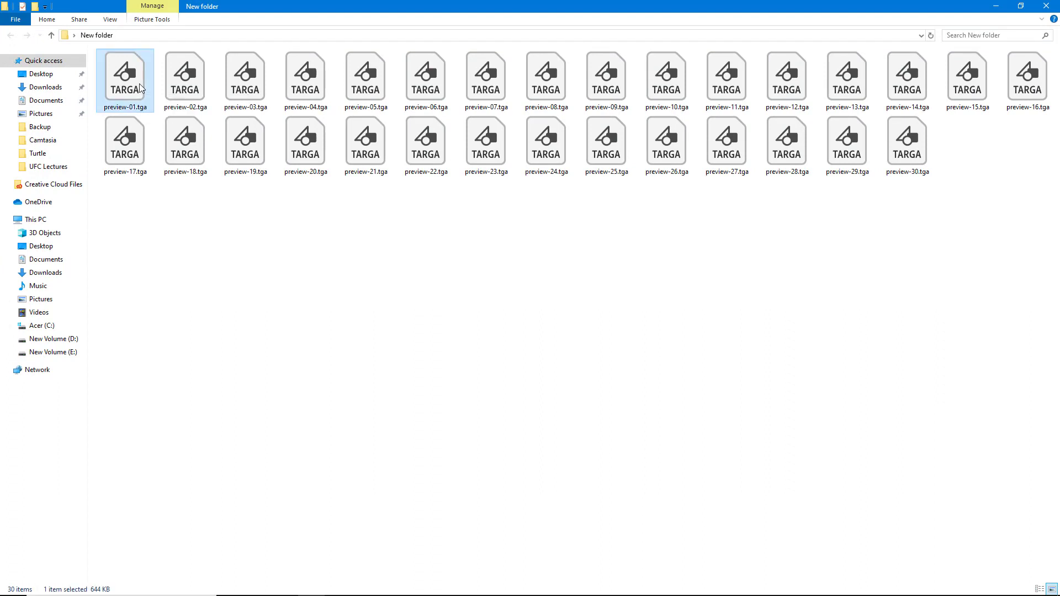
double_click(141, 86)
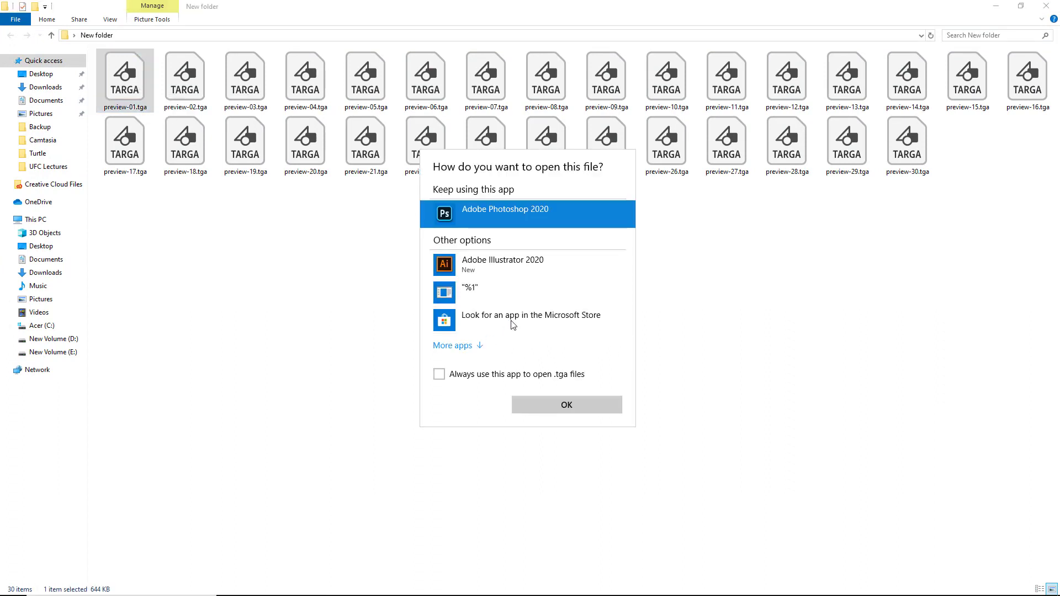
click(569, 406)
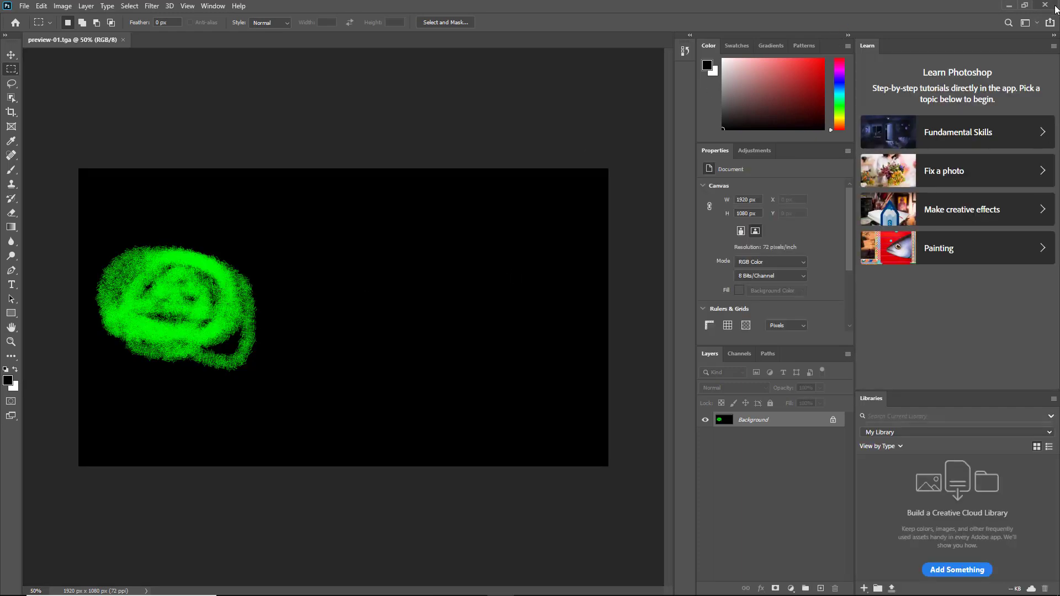
- Close Photoshop after confirming preview-01.tga shows the green scribble on black 1920×1080
click(1045, 5)
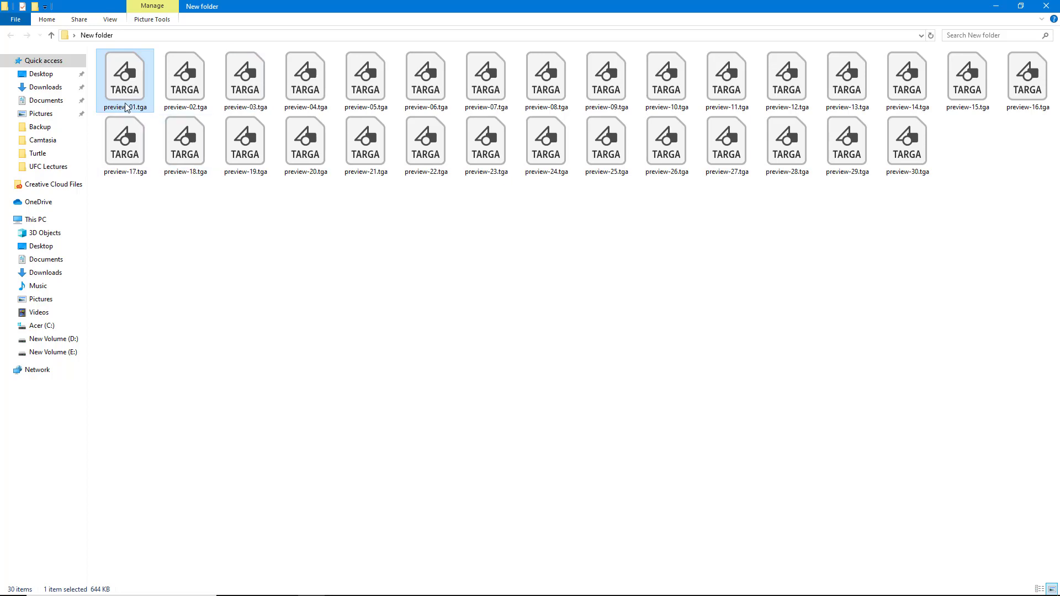
- Close the TGA frames folder and open NewScene123564_18.psd from New folder (2) in Photoshop
double_click(669, 5)
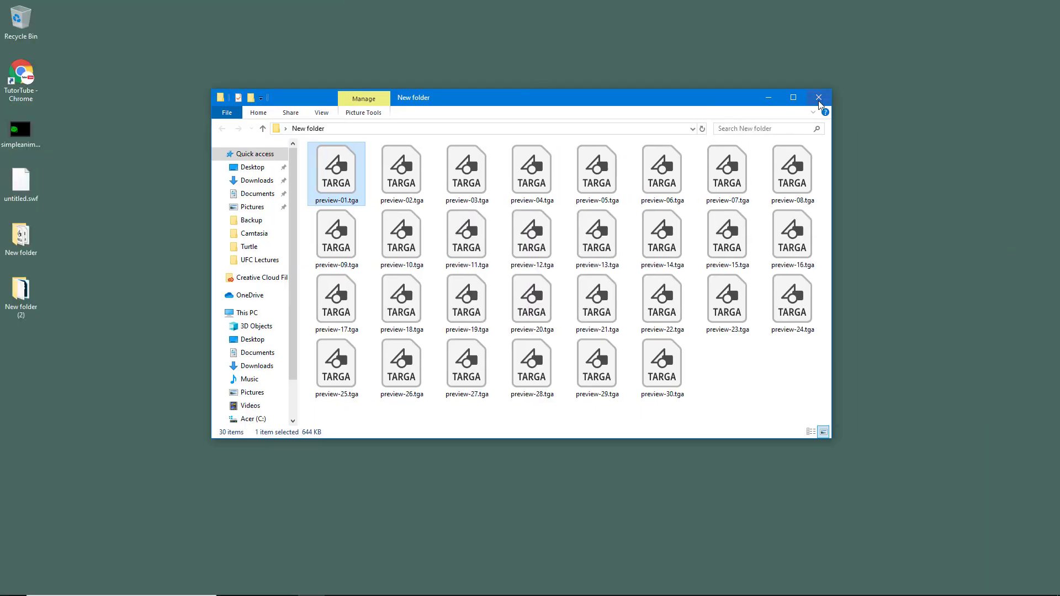
click(824, 97)
double_click(24, 302)
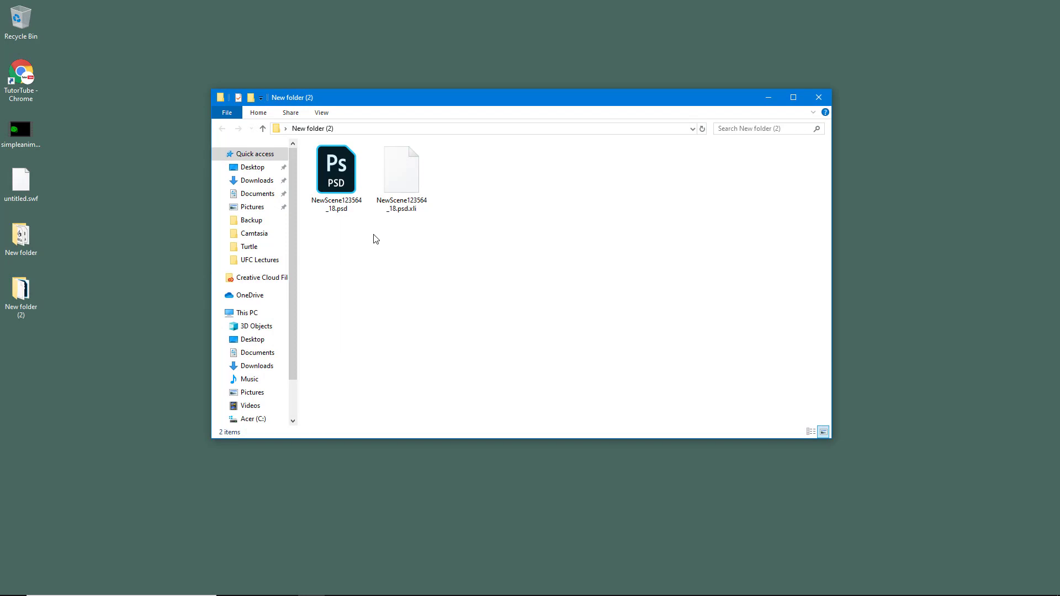
click(348, 187)
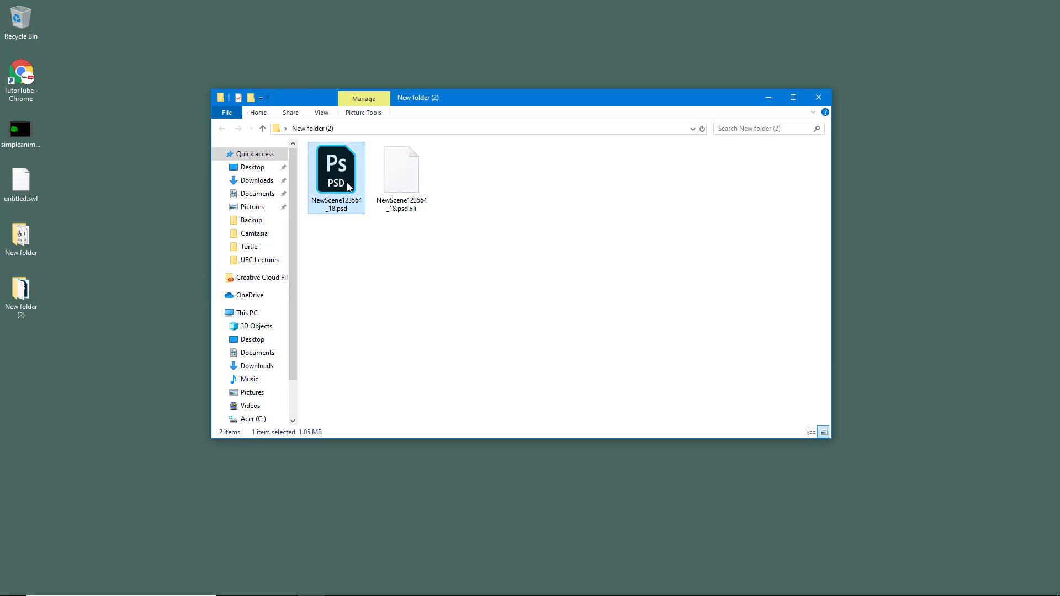
double_click(347, 187)
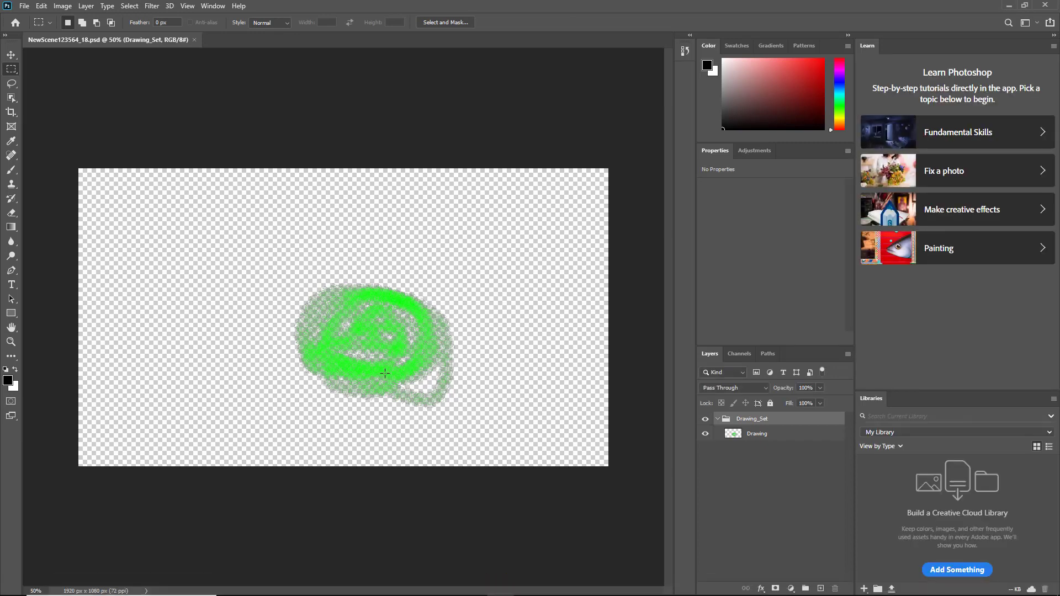
- Select the Drawing layer in the Drawing_Set group with the Move tool
click(11, 55)
click(315, 325)
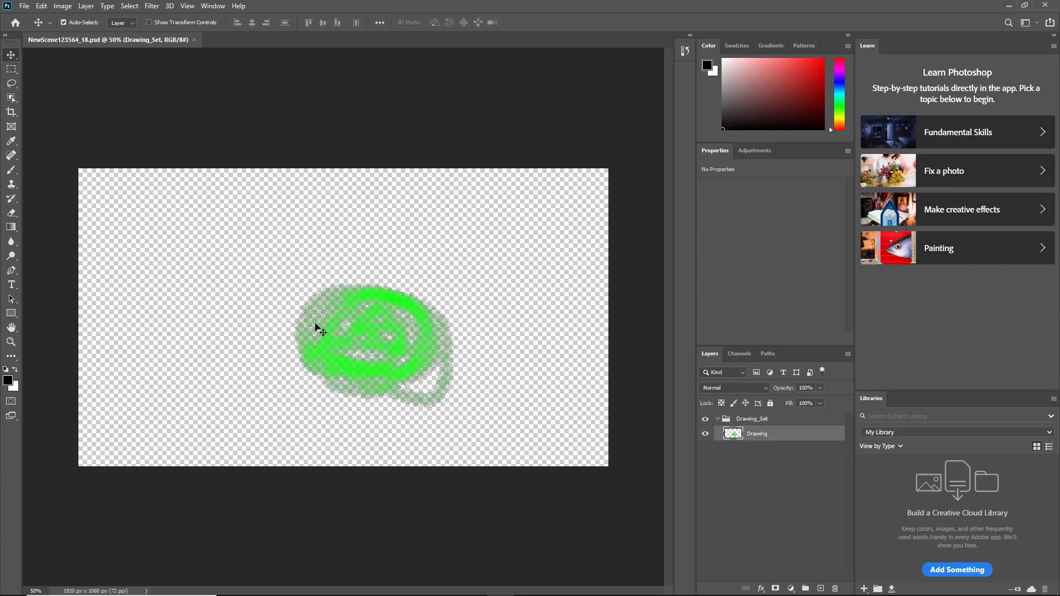